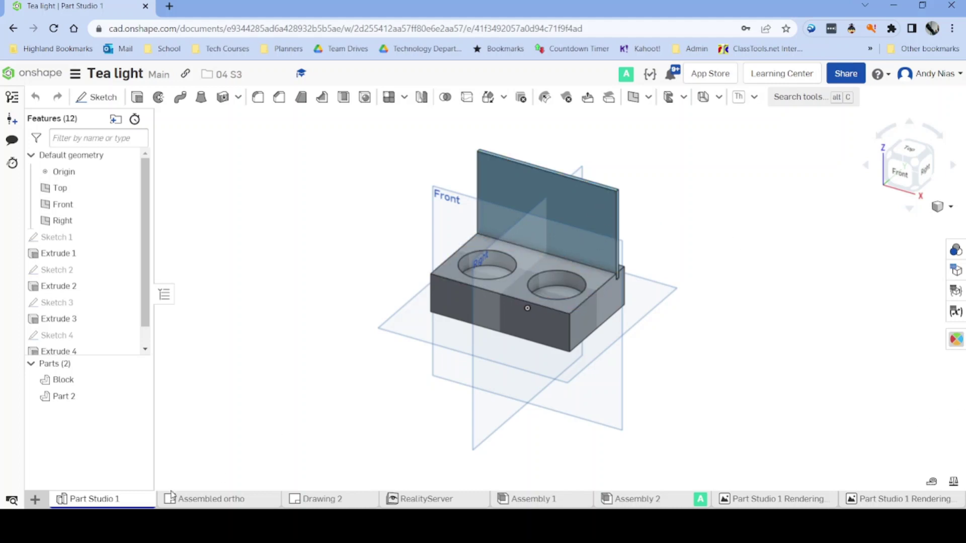
# - Switch to the Tea light document's Assembly 2 tab, showing the two-hole block and upright panel
pyautogui.click(633, 503)
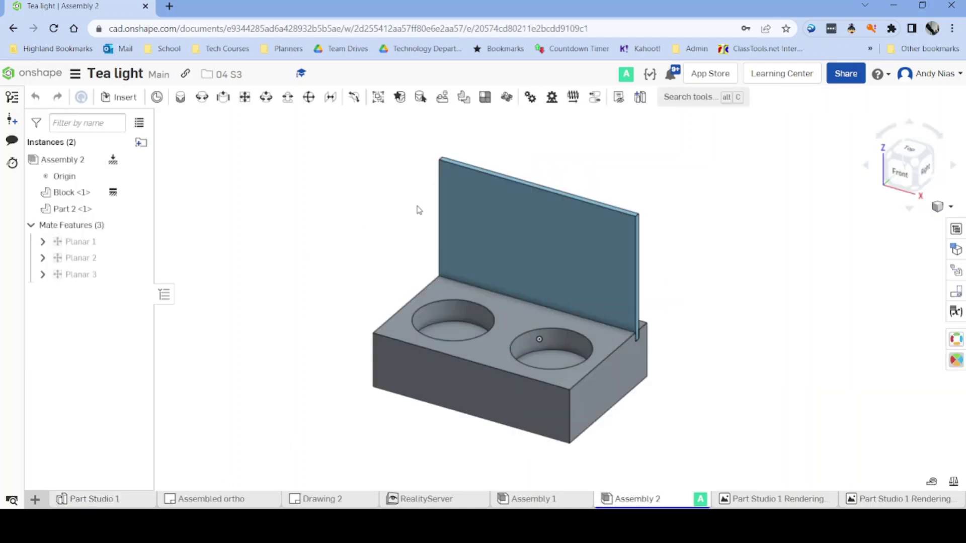
pyautogui.moveTo(458, 229); pyautogui.dragTo(460, 209, button='middle')
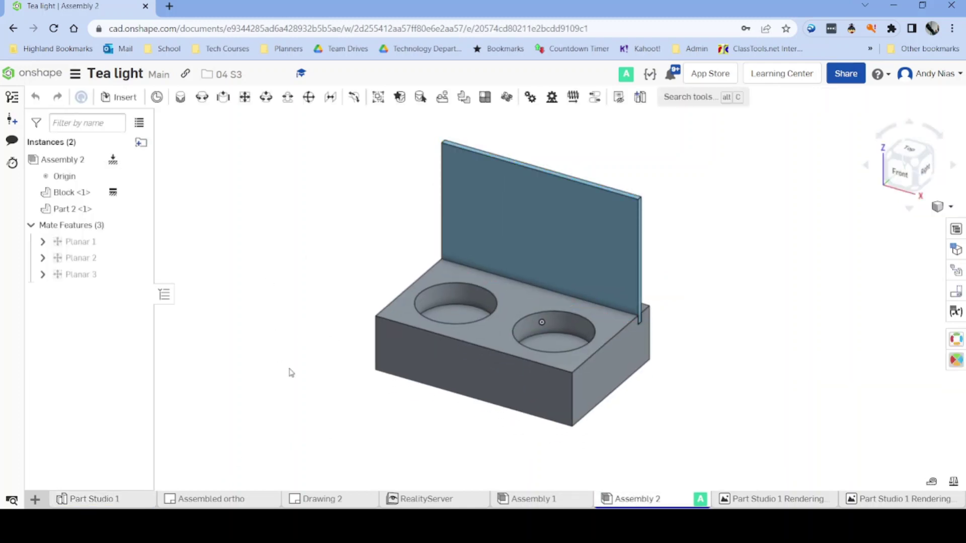
pyautogui.rightClick(642, 504)
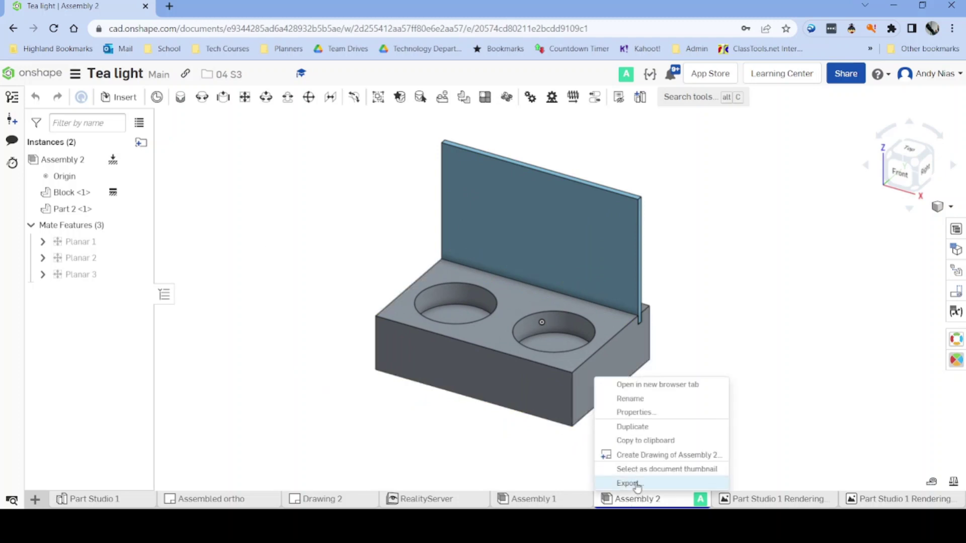
# - Export Assembly 2 in STEP format under the file name 'Tealight'
pyautogui.click(637, 484)
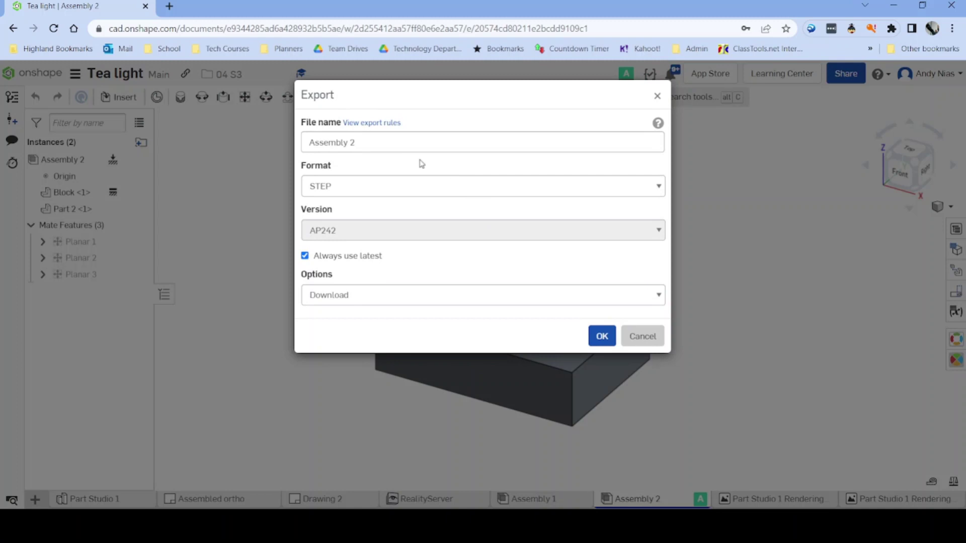
pyautogui.click(368, 144)
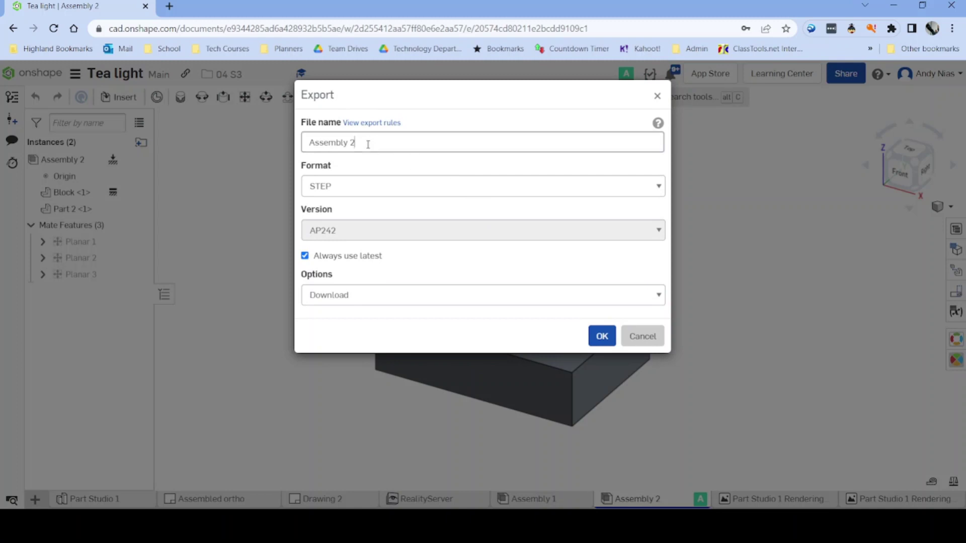
pyautogui.doubleClick(368, 144)
pyautogui.press('BackSpace')
pyautogui.press('BackSpace')
pyautogui.press('BackSpace')
pyautogui.press('BackSpace')
pyautogui.press('BackSpace')
pyautogui.press('BackSpace')
pyautogui.press('BackSpace')
pyautogui.press('BackSpace')
pyautogui.press('BackSpace')
pyautogui.press('BackSpace')
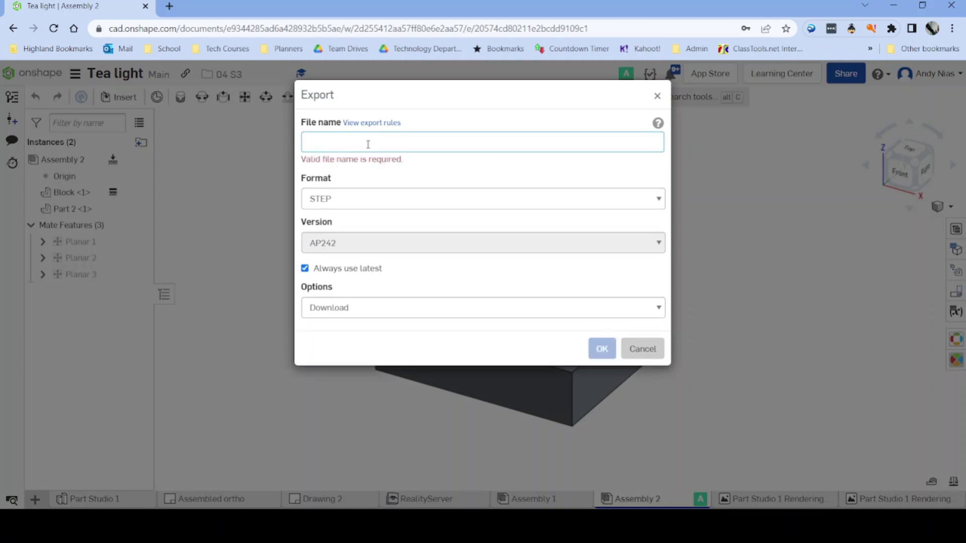
pyautogui.write('Tealight')
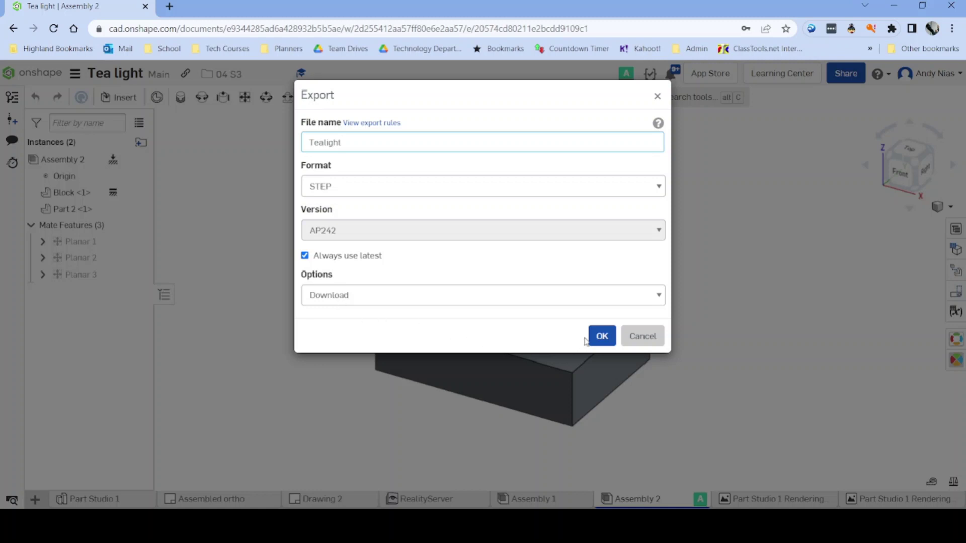
pyautogui.click(601, 340)
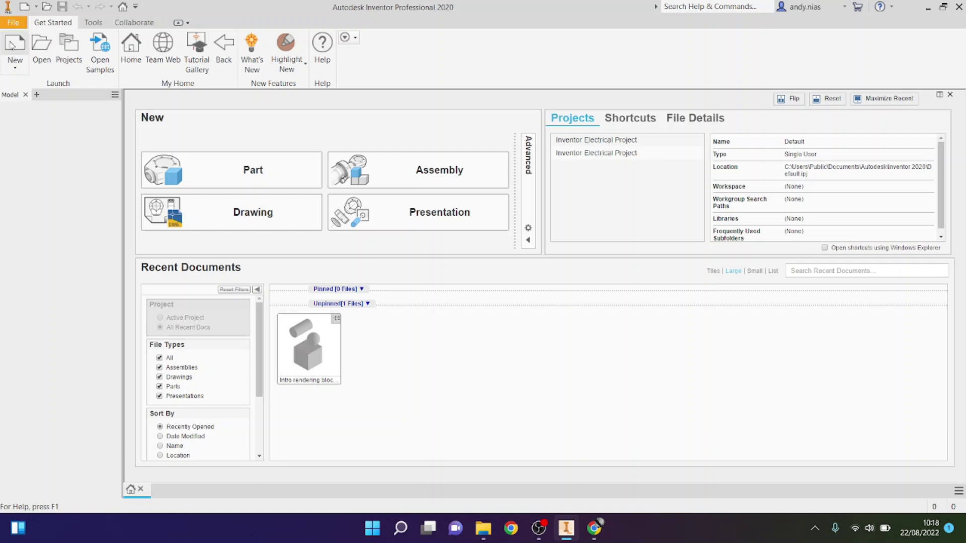
# - Start a new file from the Get Started tab to show the Create New File templates
pyautogui.click(25, 48)
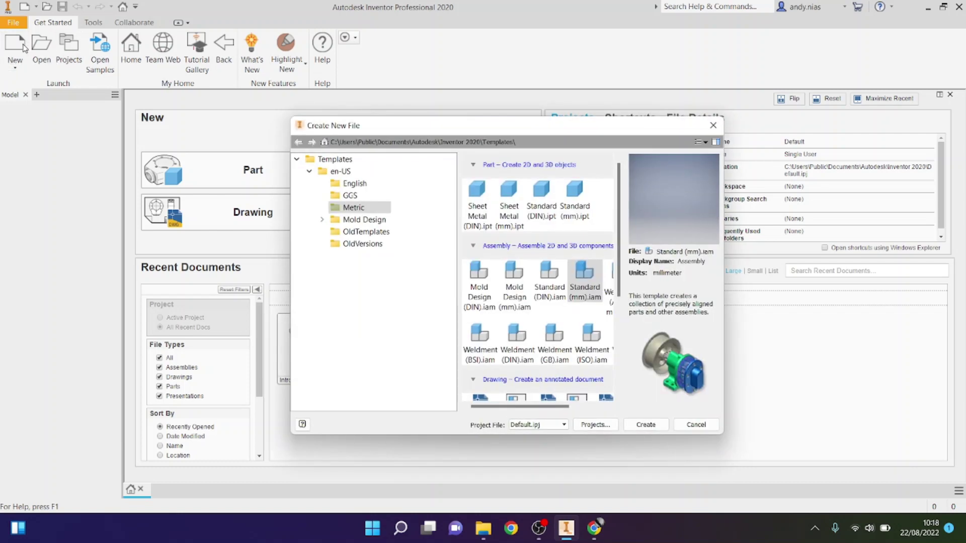
# - Create a new assembly from the en-US Metric Standard (mm).iam template
pyautogui.click(308, 172)
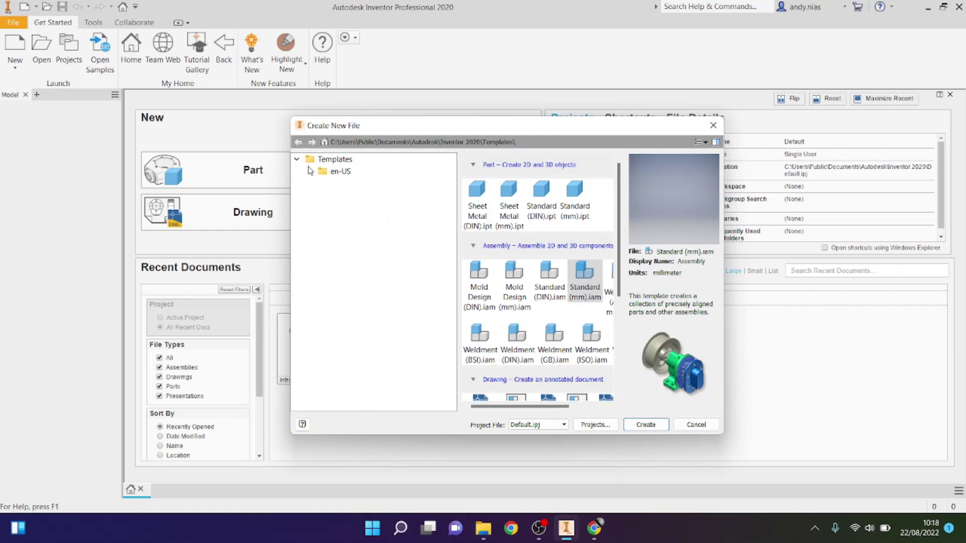
pyautogui.click(310, 172)
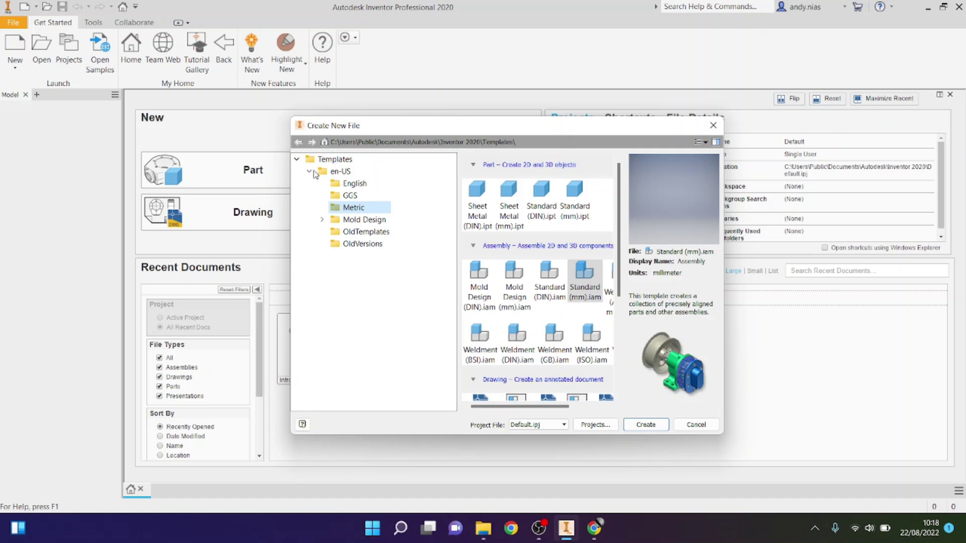
pyautogui.click(360, 212)
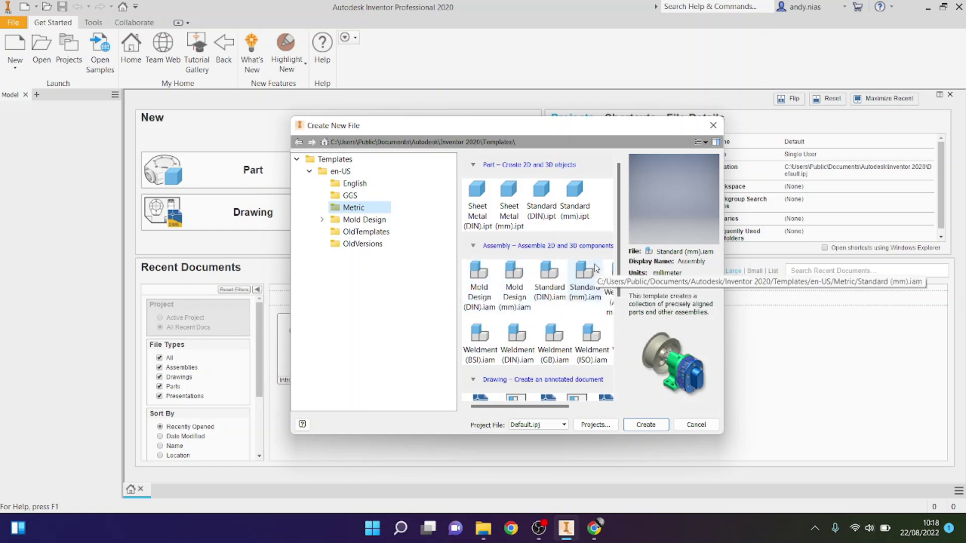
pyautogui.click(583, 299)
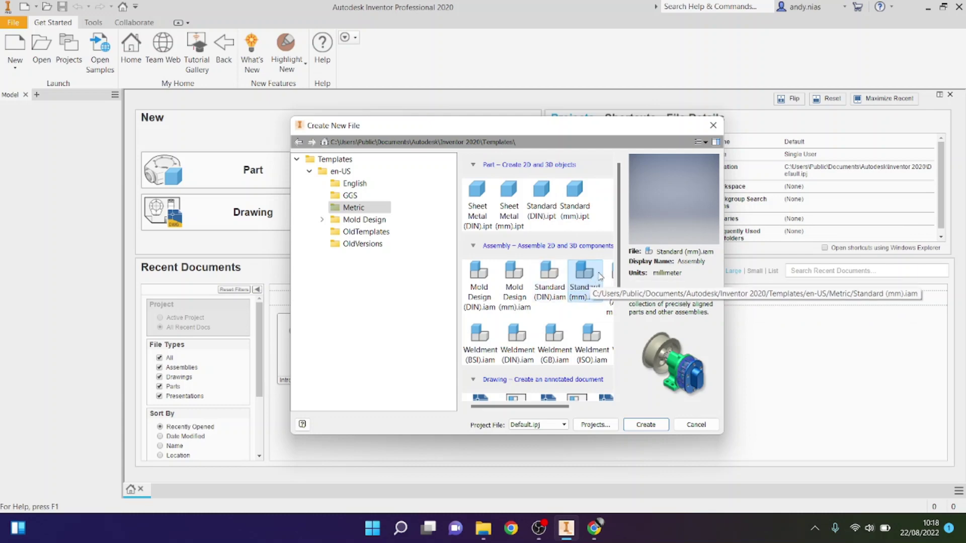
pyautogui.click(653, 426)
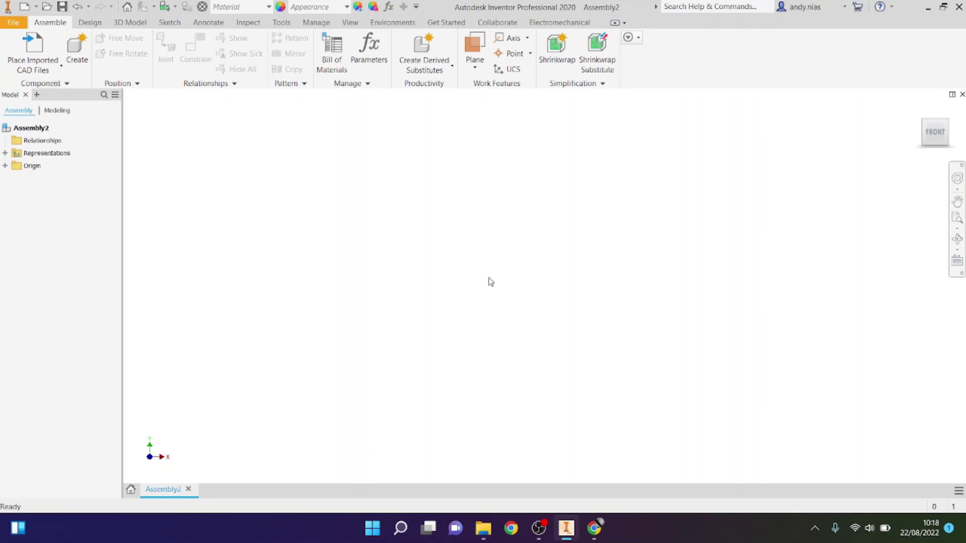
# - Use Place Imported CAD Files to open Tealight.step for import
pyautogui.click(39, 72)
pyautogui.click(31, 89)
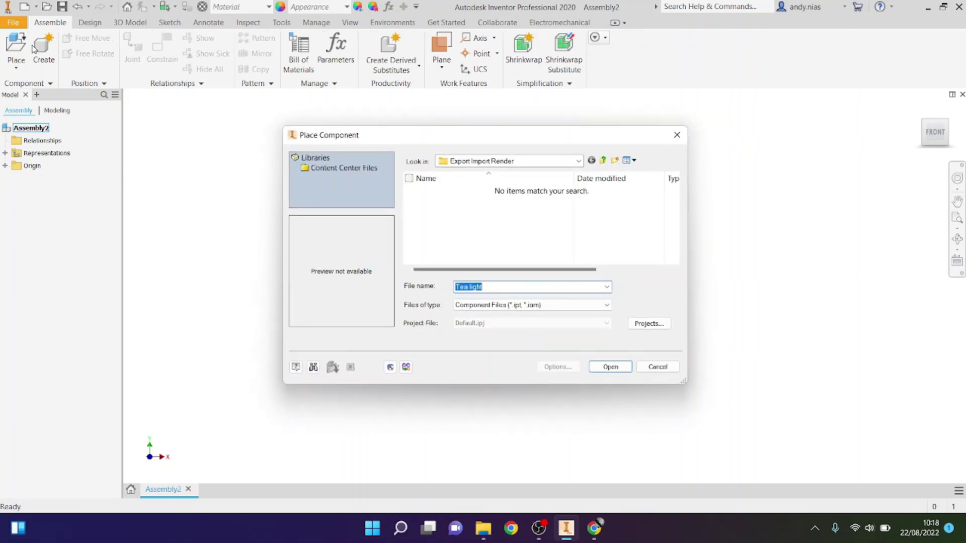
pyautogui.press('Escape')
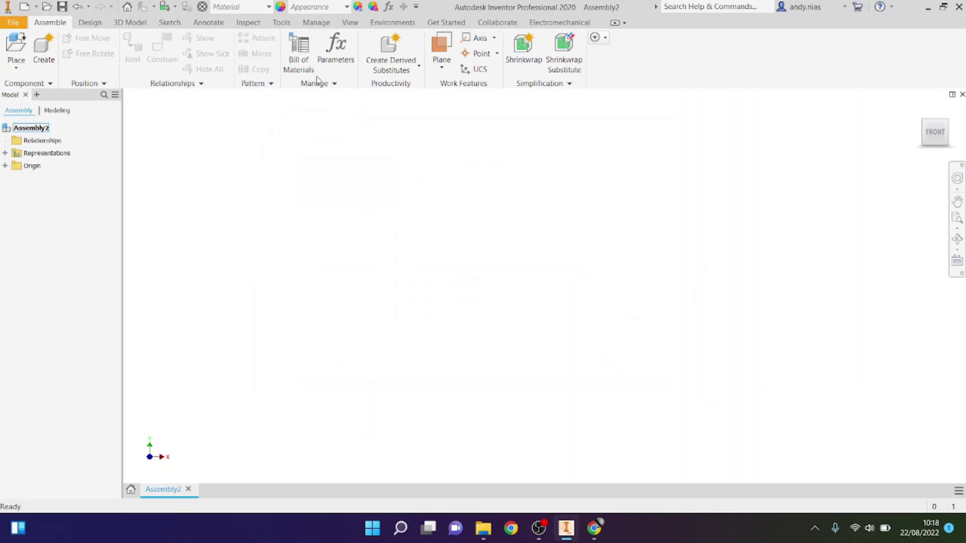
pyautogui.click(16, 69)
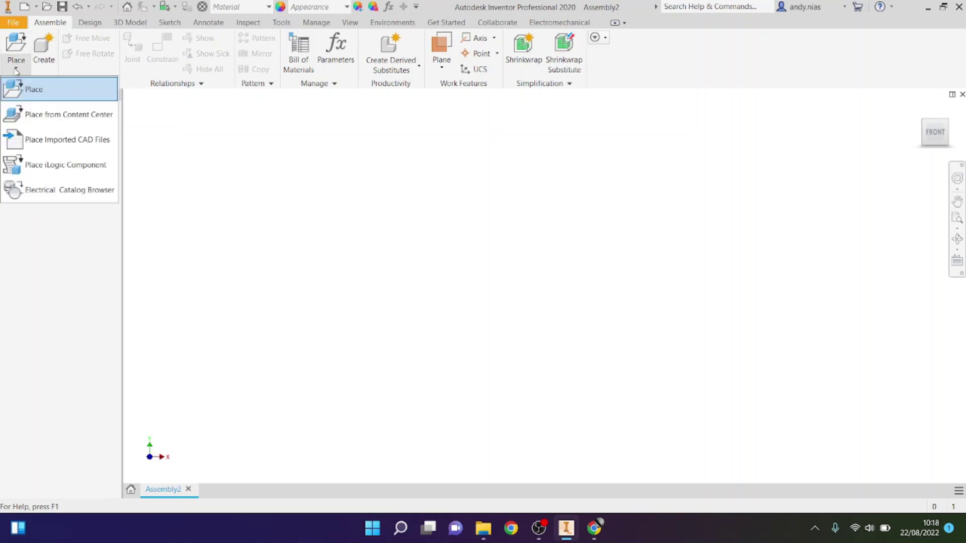
pyautogui.click(64, 142)
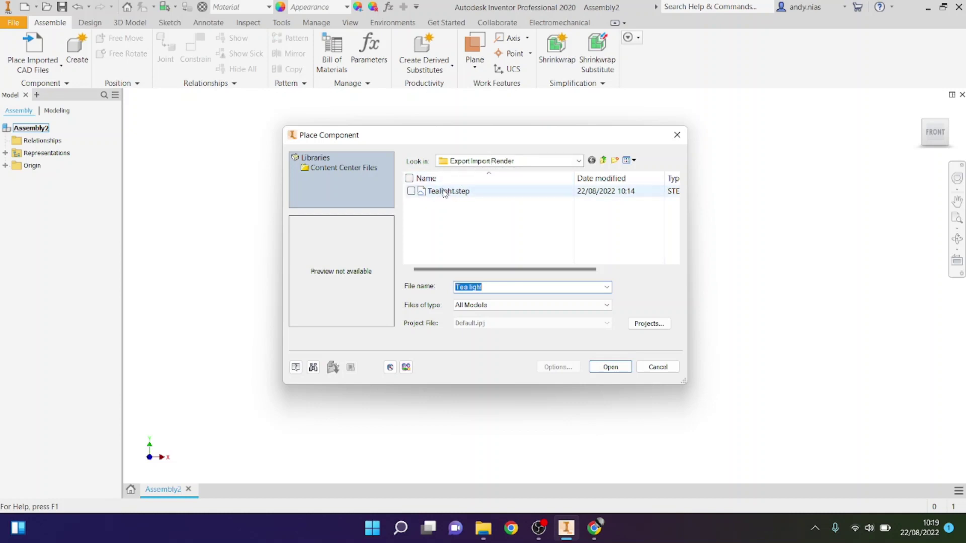
pyautogui.click(444, 192)
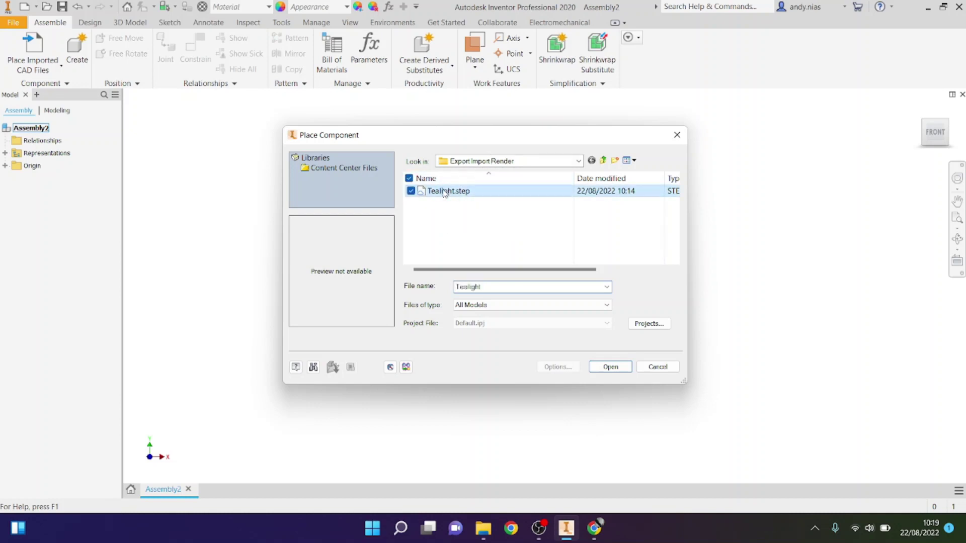
pyautogui.click(611, 368)
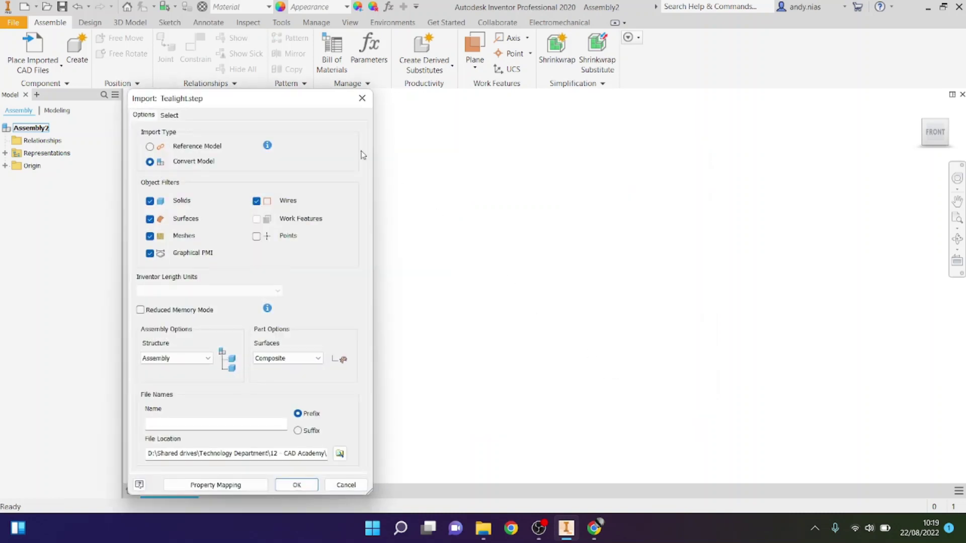
# - Import Tealight.step as Convert Model with Structure kept as Assembly
pyautogui.moveTo(295, 102); pyautogui.dragTo(545, 59)
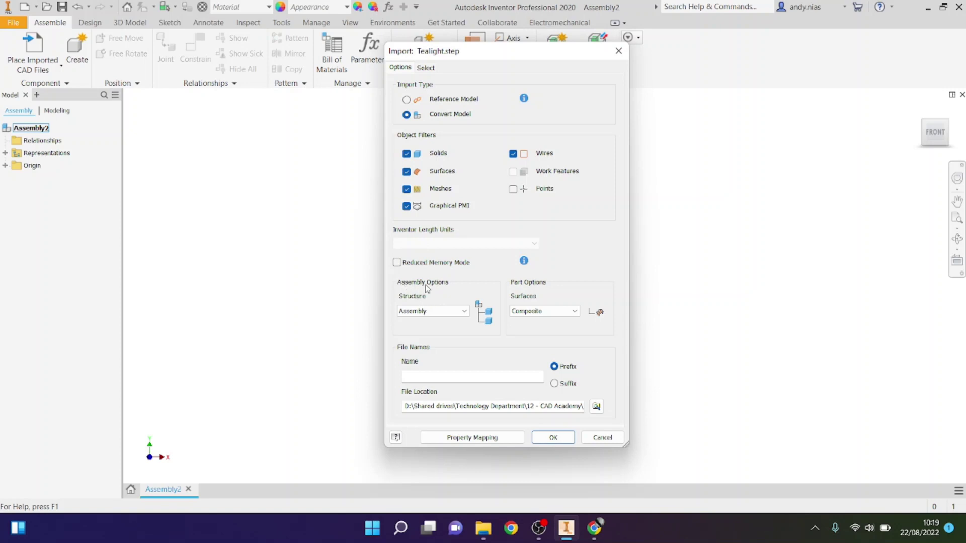
pyautogui.click(423, 312)
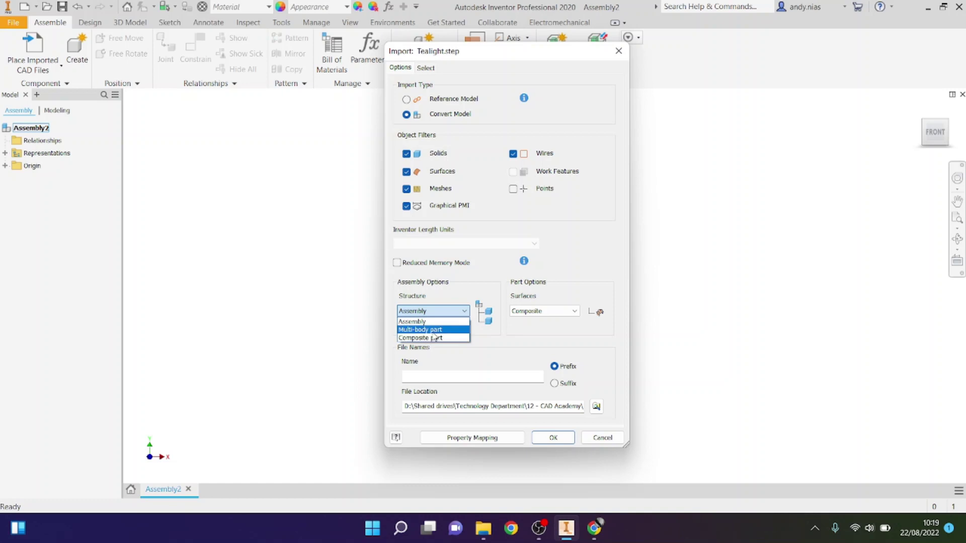
pyautogui.click(410, 324)
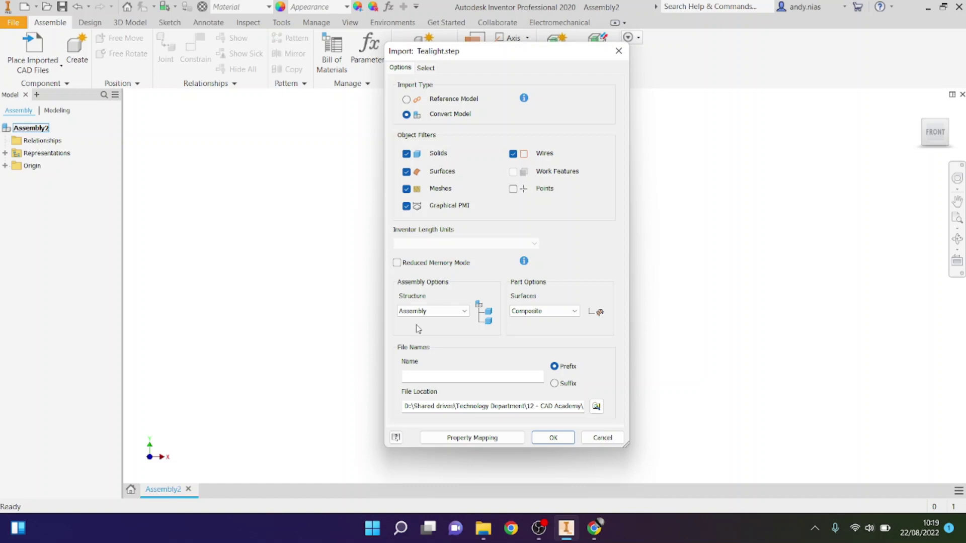
pyautogui.click(420, 312)
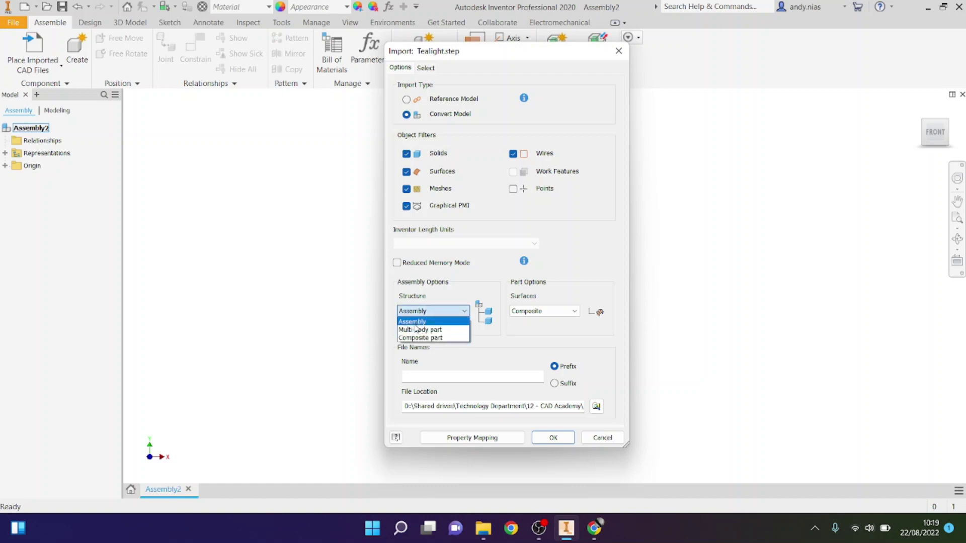
pyautogui.click(414, 322)
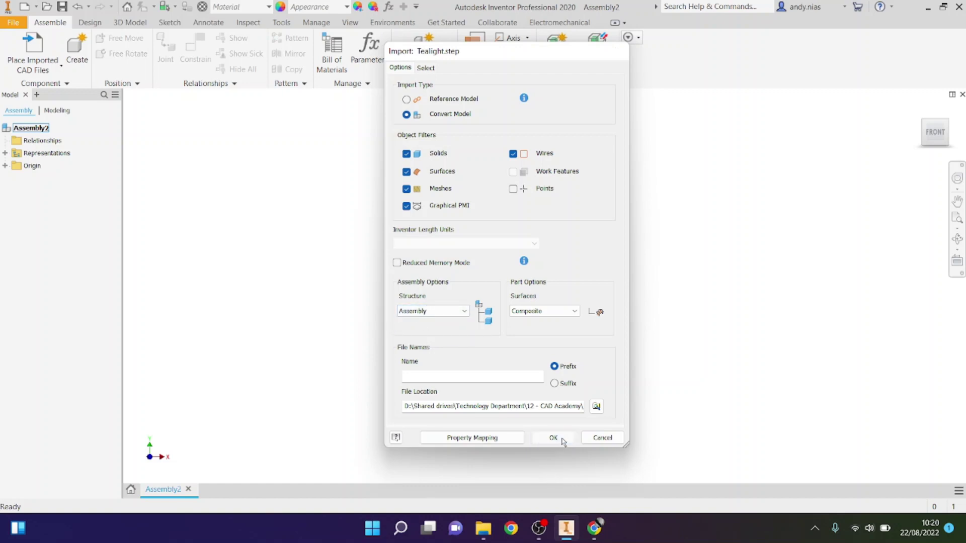
pyautogui.click(553, 438)
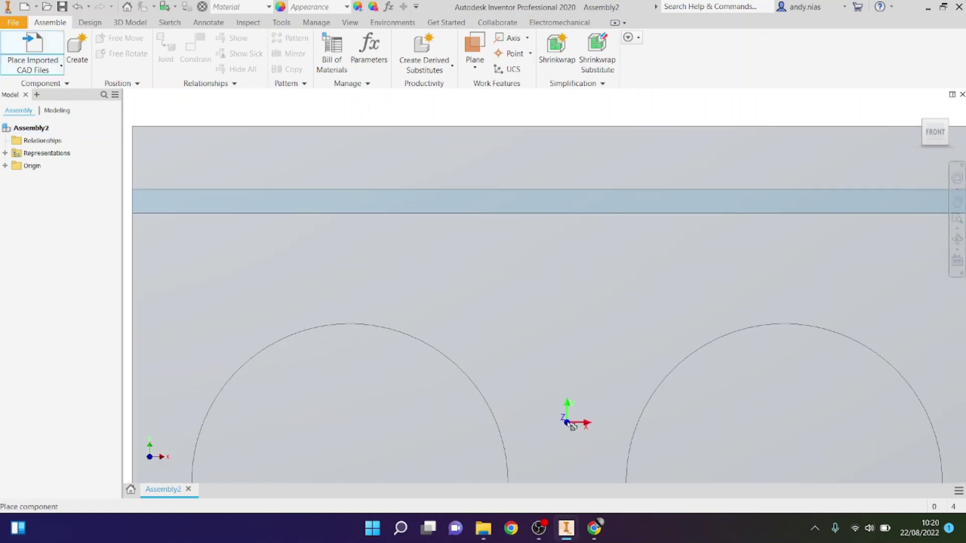
# - Place a single copy of the Tealight component into Assembly2
pyautogui.scroll(-6, 571, 427)
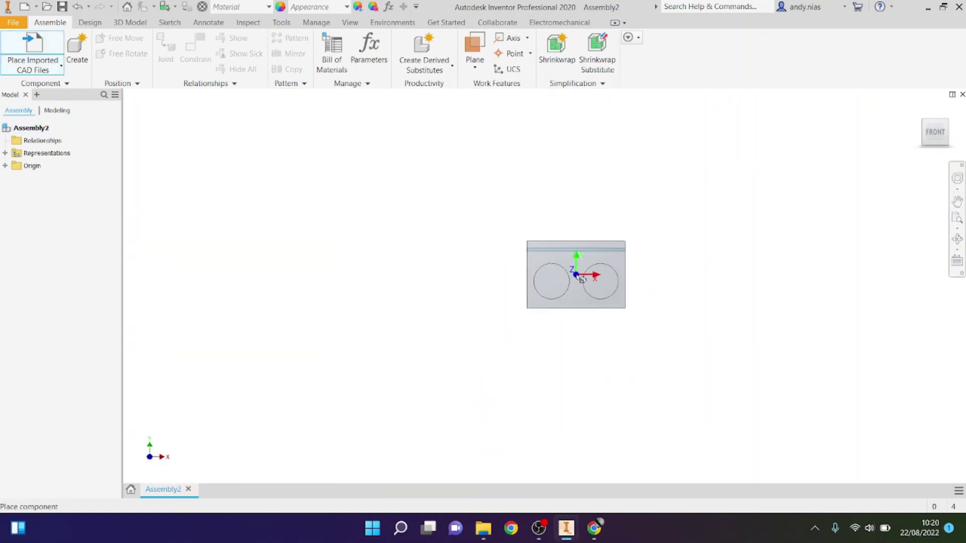
pyautogui.click(581, 278)
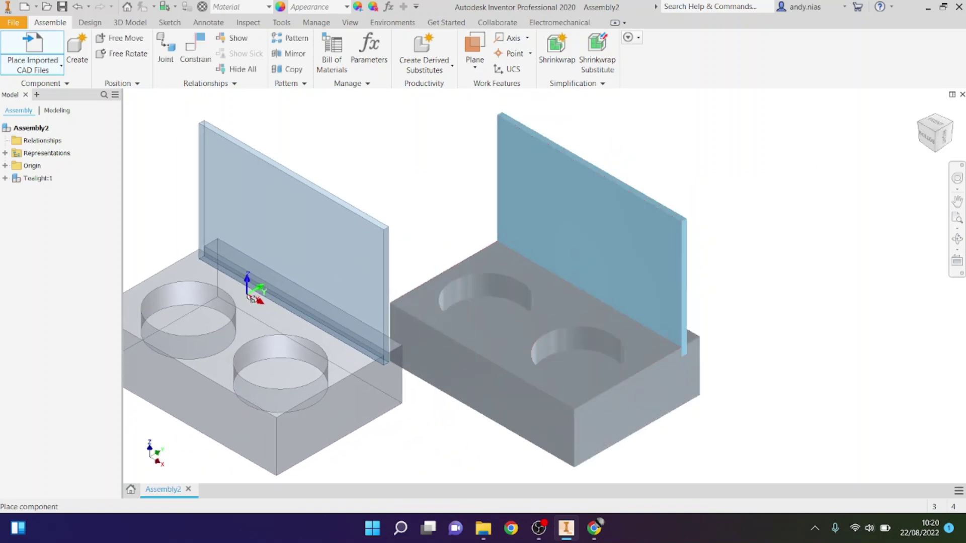
pyautogui.press('Escape')
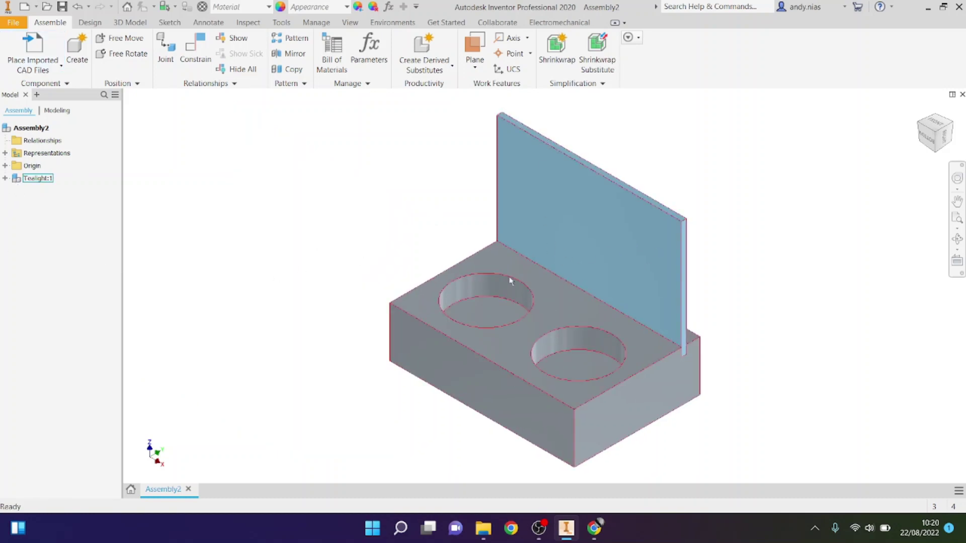
# - Expand Tealight:1 and highlight its base and glass panel parts in turn
pyautogui.click(5, 179)
pyautogui.click(27, 182)
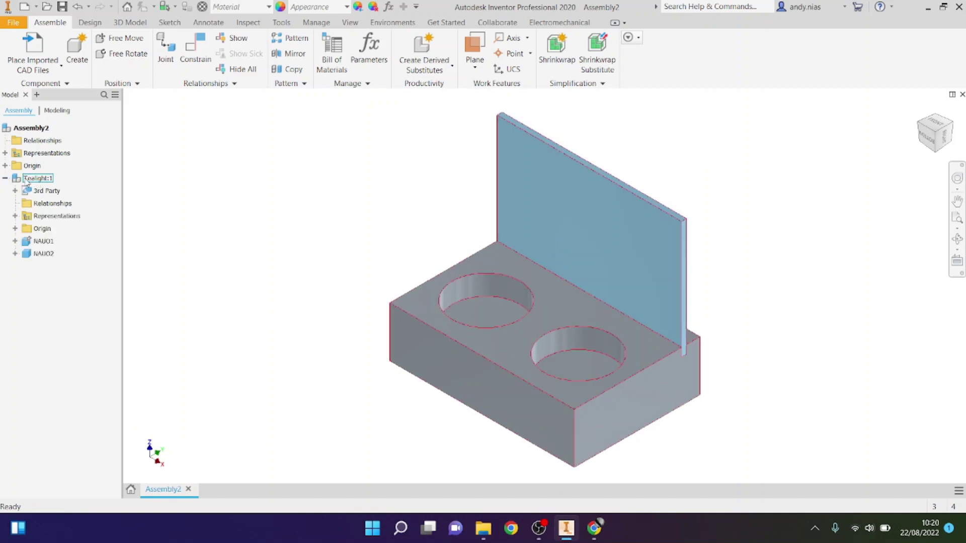
pyautogui.click(43, 255)
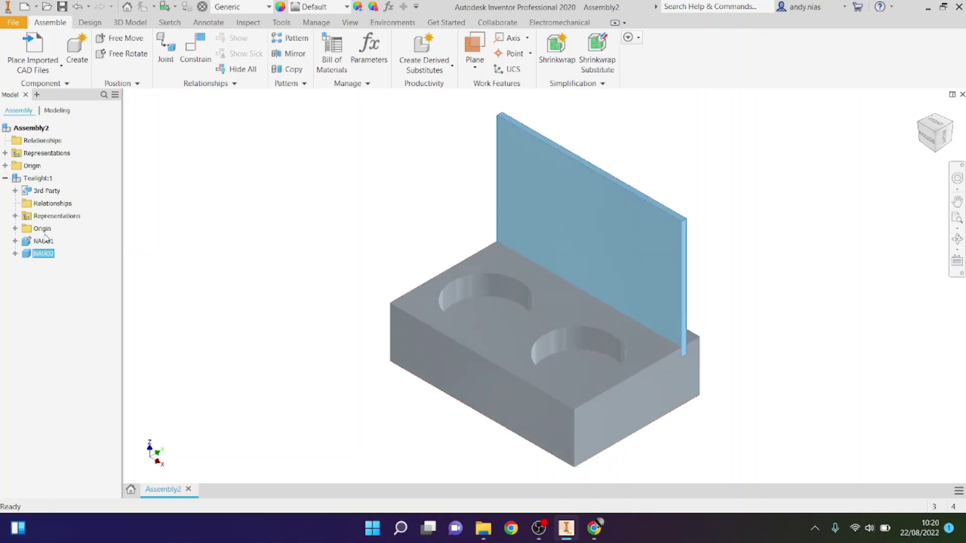
pyautogui.click(43, 242)
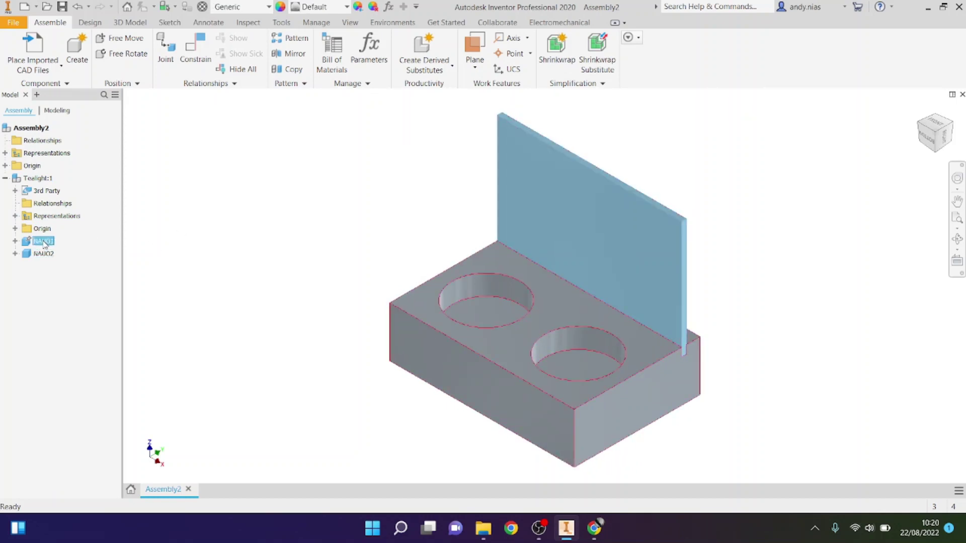
pyautogui.click(43, 254)
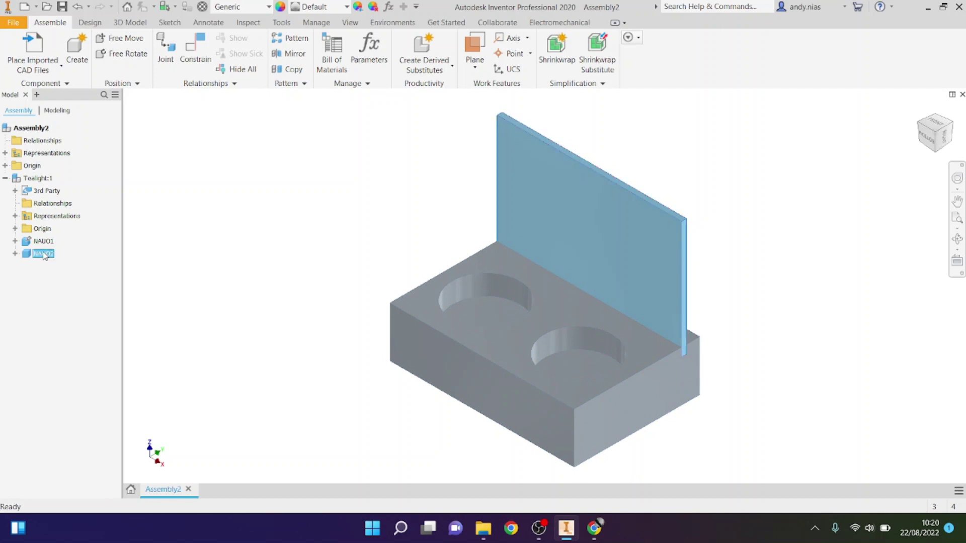
pyautogui.click(43, 241)
pyautogui.click(43, 254)
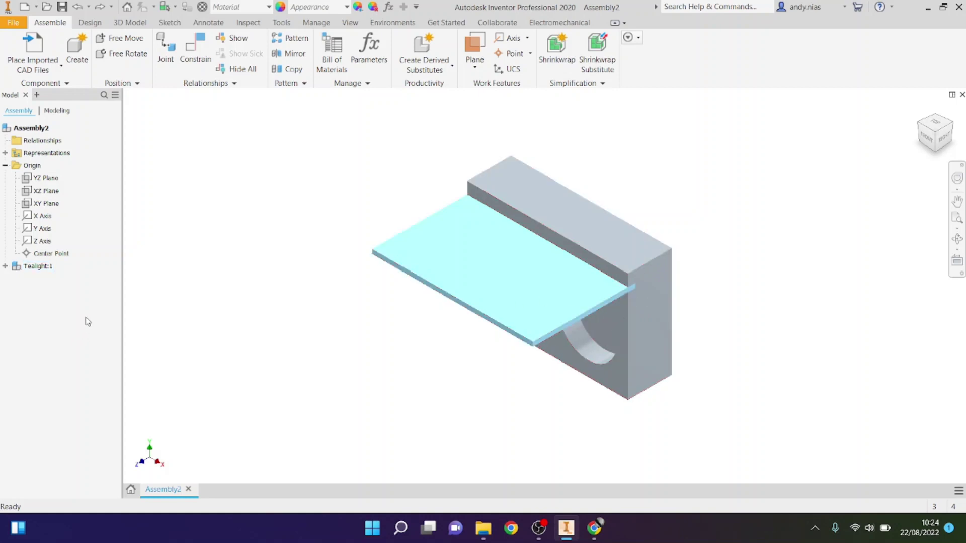
# - Expand the assembly Origin folder and select the XZ Plane
pyautogui.click(5, 166)
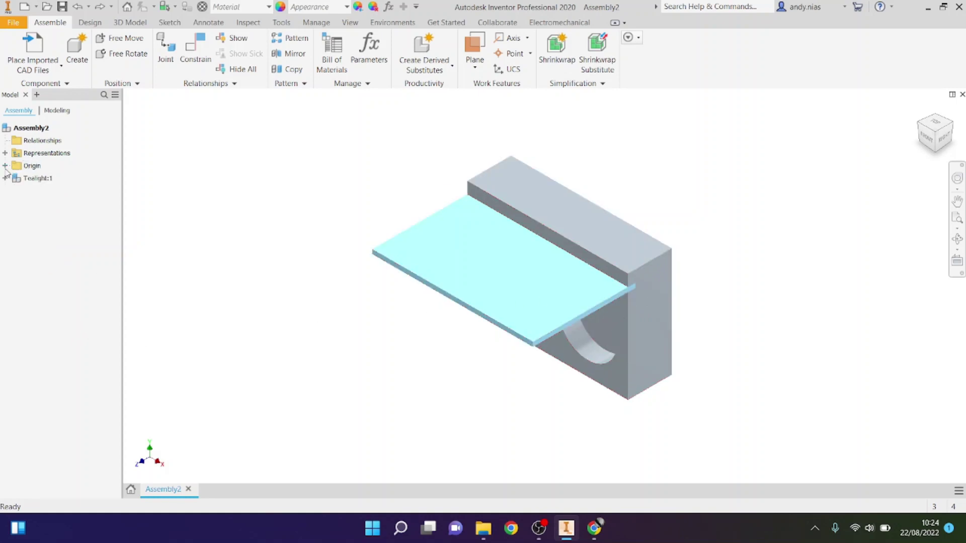
pyautogui.click(5, 165)
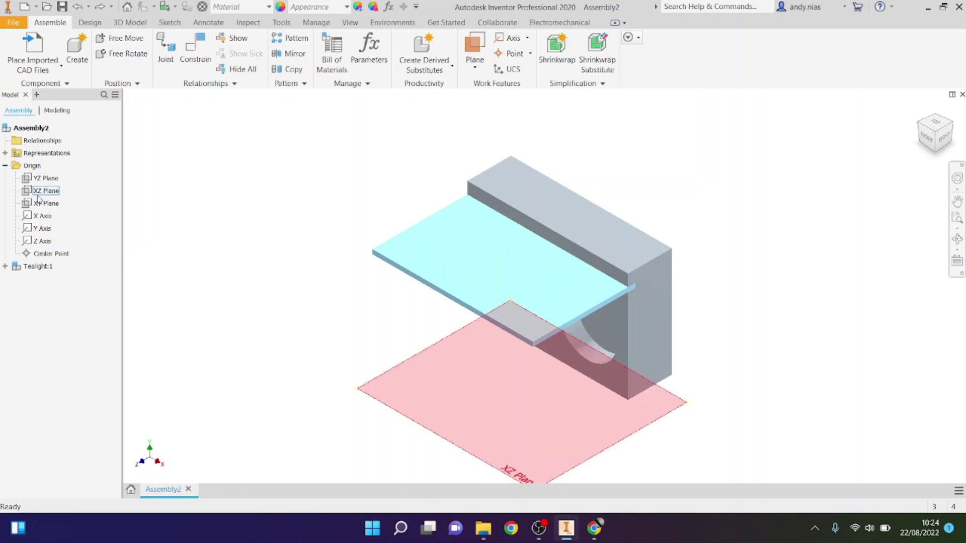
pyautogui.click(36, 192)
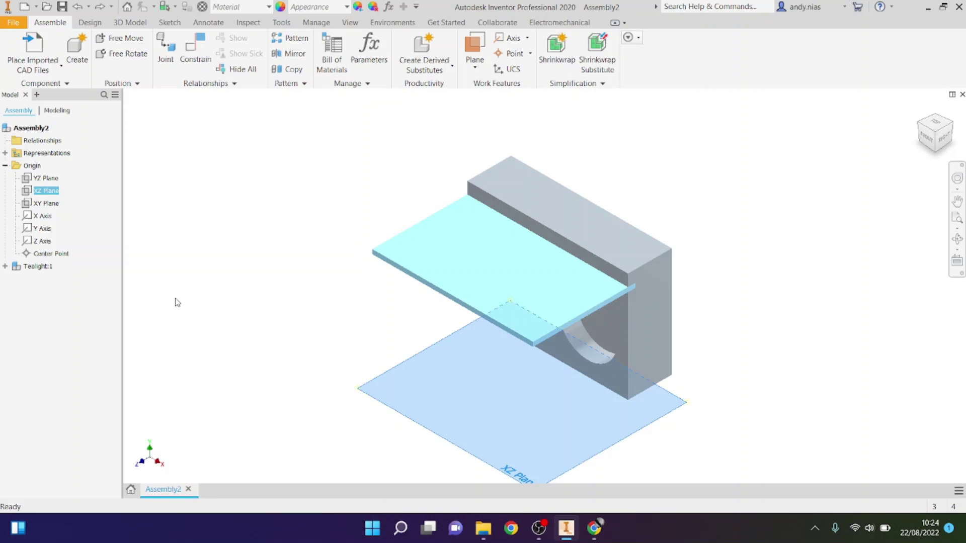
# - Apply a Mate constraint between the base's bottom face and the assembly XZ Plane
pyautogui.click(200, 56)
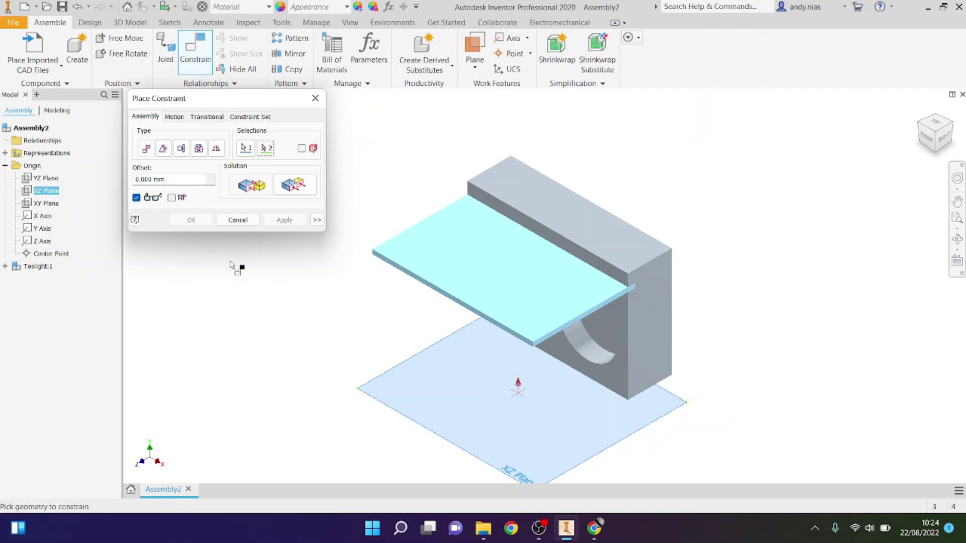
pyautogui.press('F4')
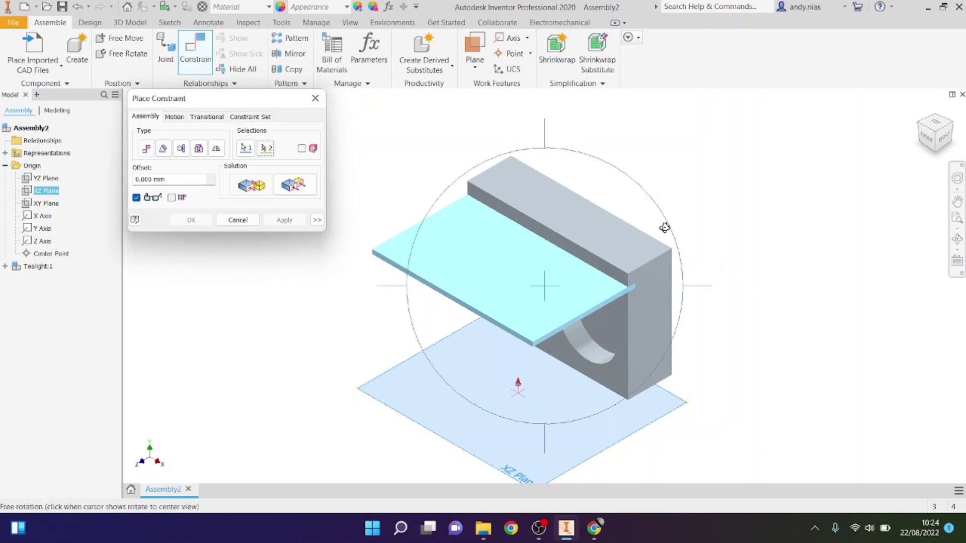
pyautogui.moveTo(653, 216); pyautogui.dragTo(541, 214)
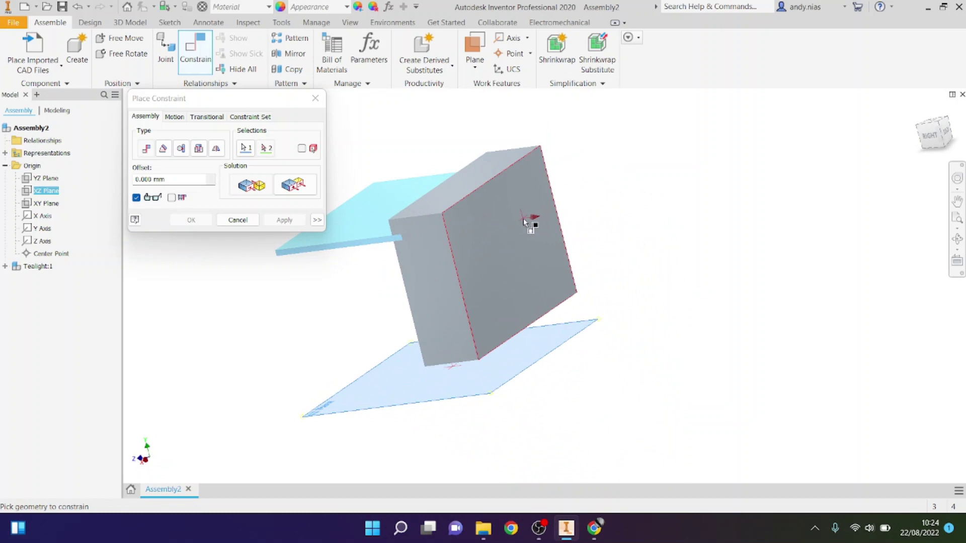
pyautogui.click(523, 219)
pyautogui.press('F4')
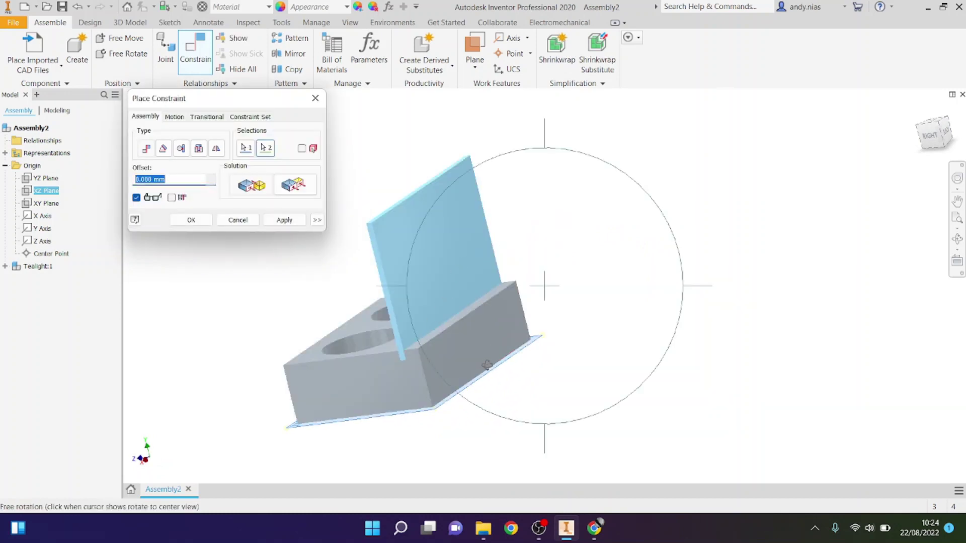
pyautogui.press('F6')
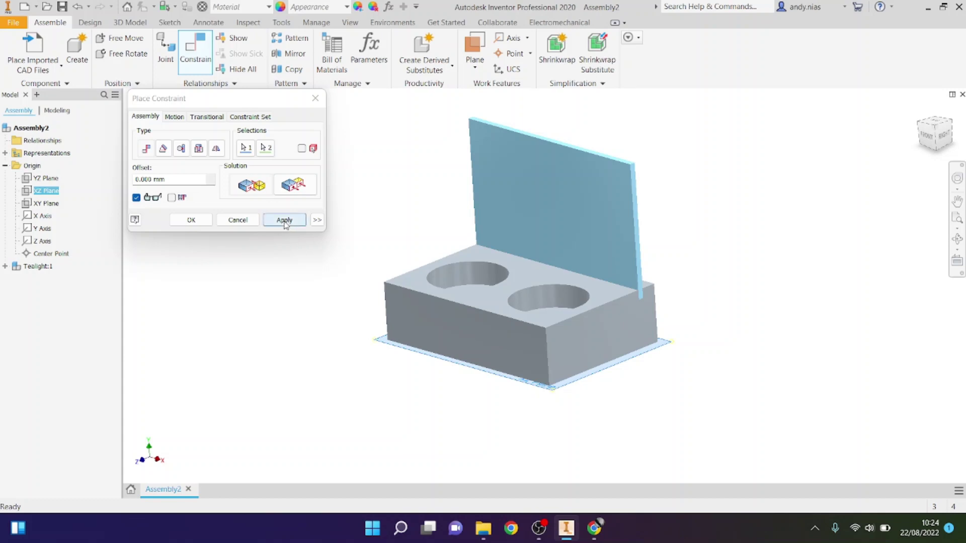
pyautogui.click(284, 221)
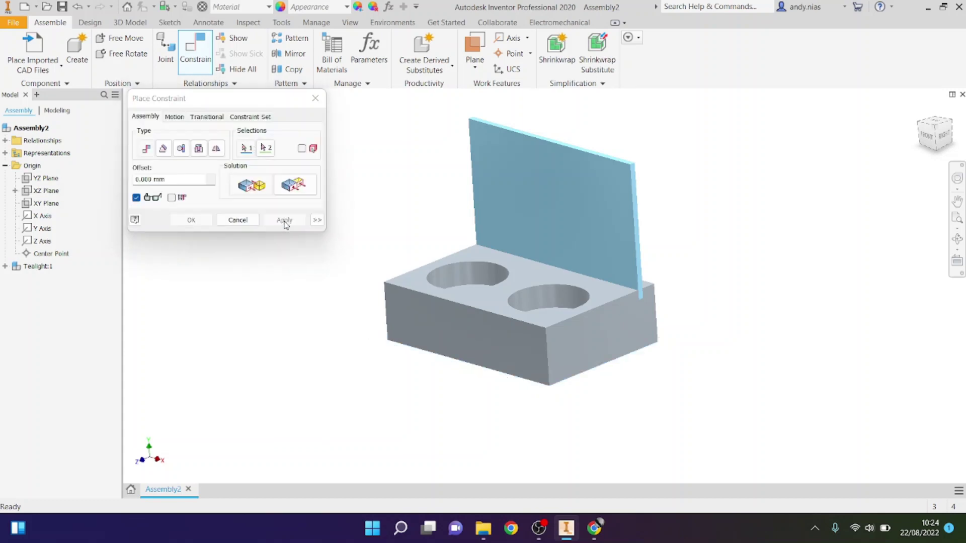
pyautogui.click(237, 220)
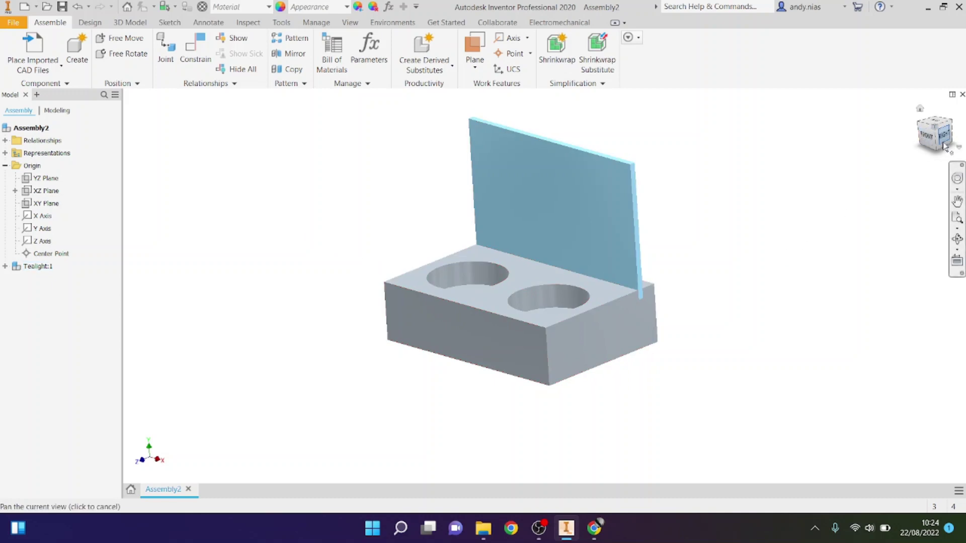
# - Ground Tealight:1 and confirm it can no longer be dragged, then view the holder's front
pyautogui.rightClick(16, 270)
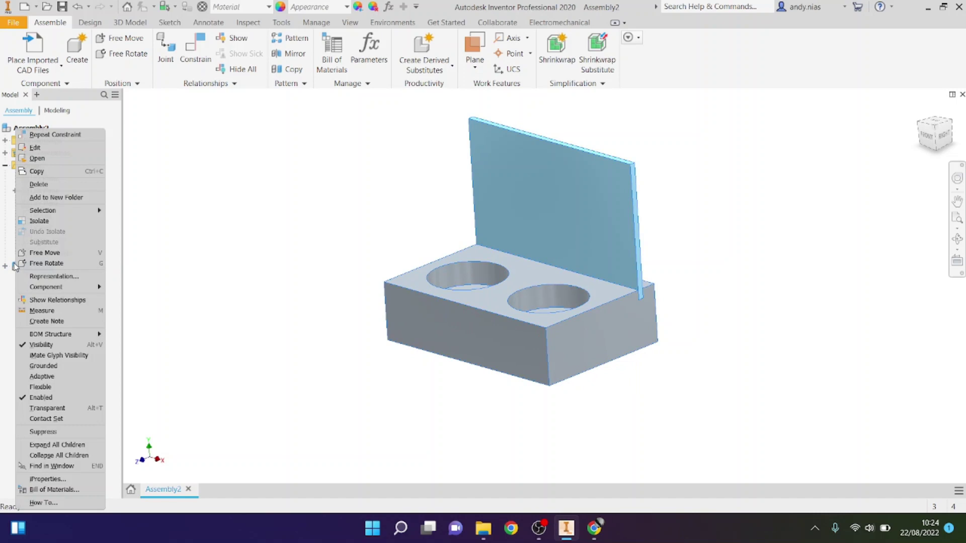
pyautogui.click(41, 366)
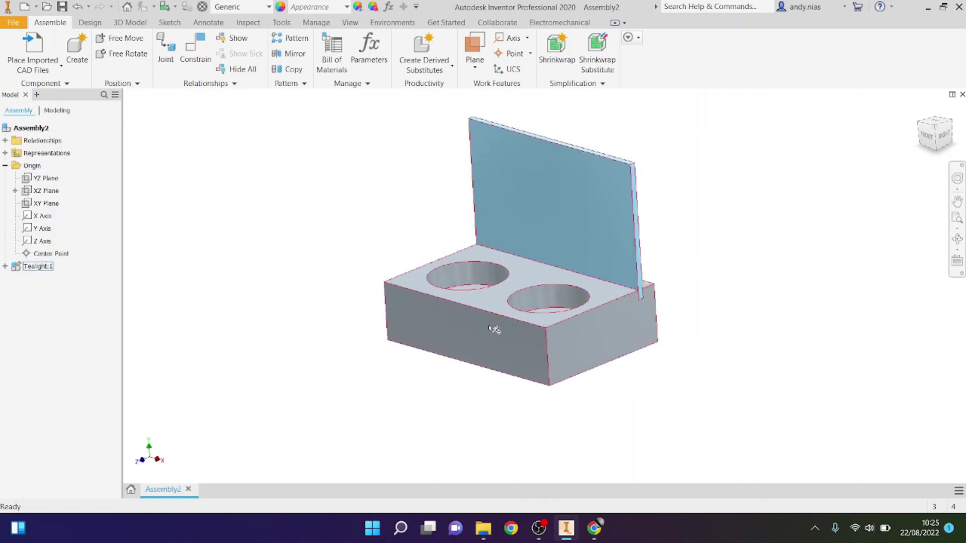
pyautogui.moveTo(413, 304); pyautogui.dragTo(413, 304)
pyautogui.click(760, 292)
pyautogui.moveTo(643, 310); pyautogui.dragTo(666, 337, button='middle')
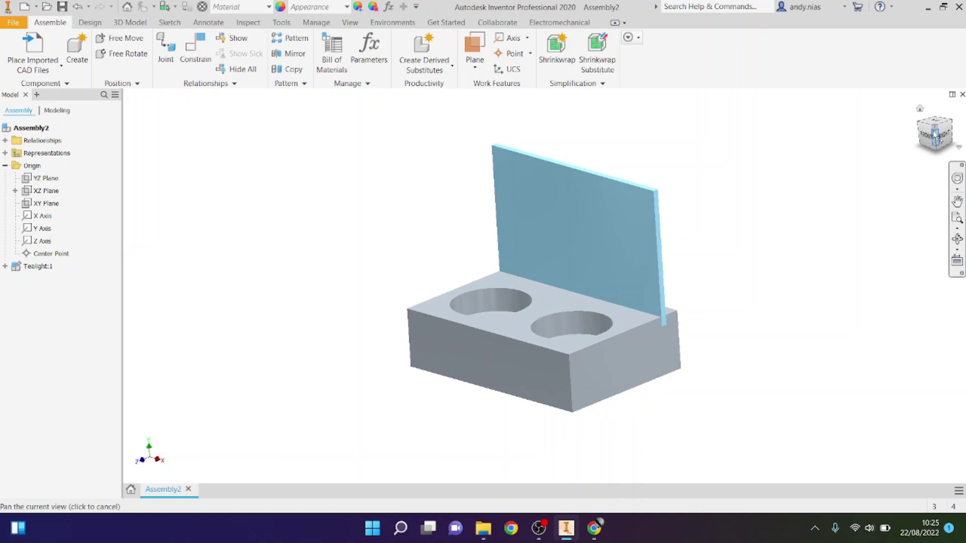
pyautogui.click(934, 135)
# - Switch the tea light holder to the top-front-right isometric view
pyautogui.click(945, 124)
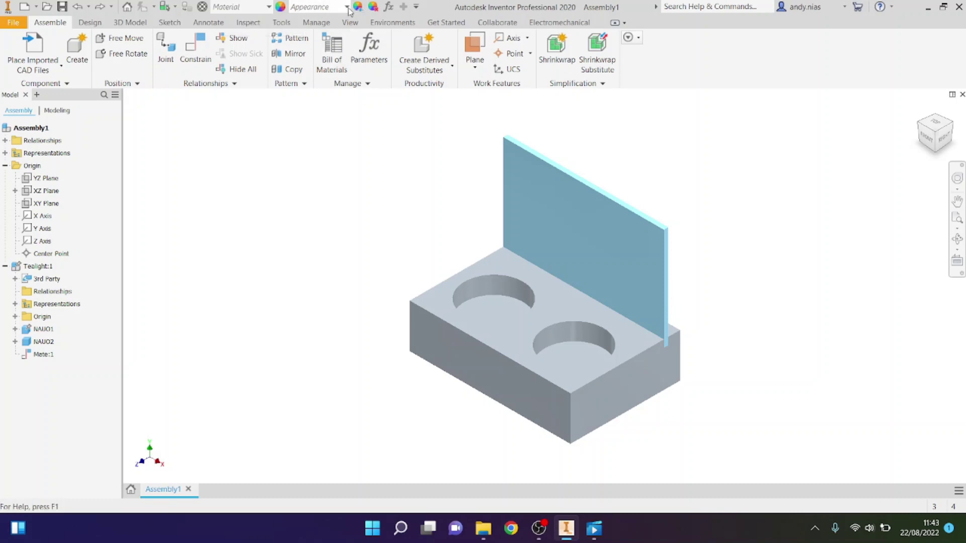
pyautogui.click(348, 7)
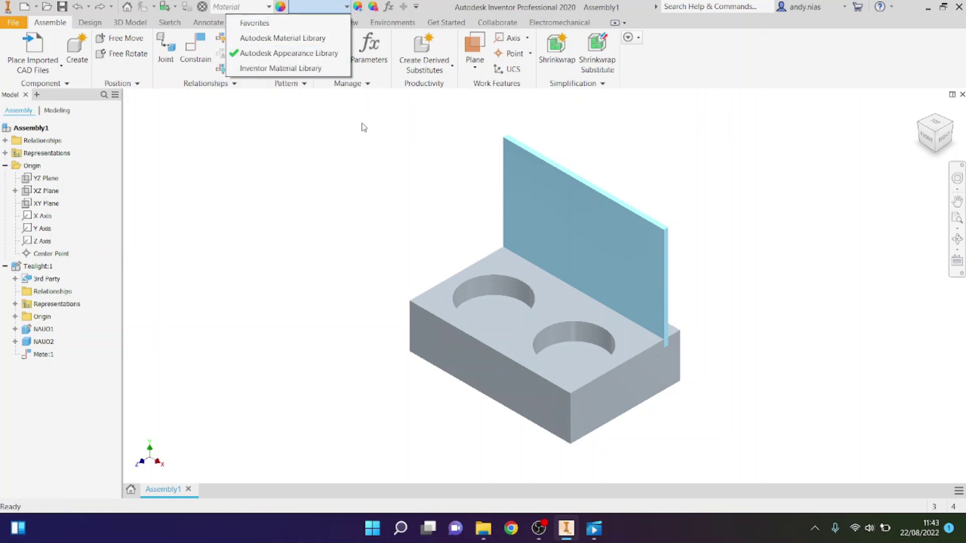
# - Select only the base part NAUO1 under Tealight:1 in the model browser
pyautogui.click(327, 161)
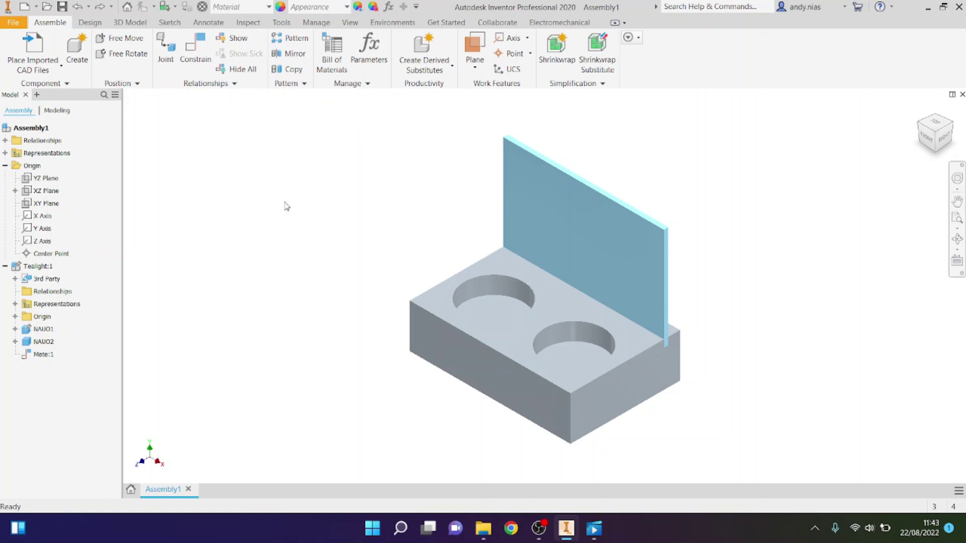
pyautogui.click(471, 334)
pyautogui.press('Escape')
pyautogui.click(6, 267)
pyautogui.click(5, 267)
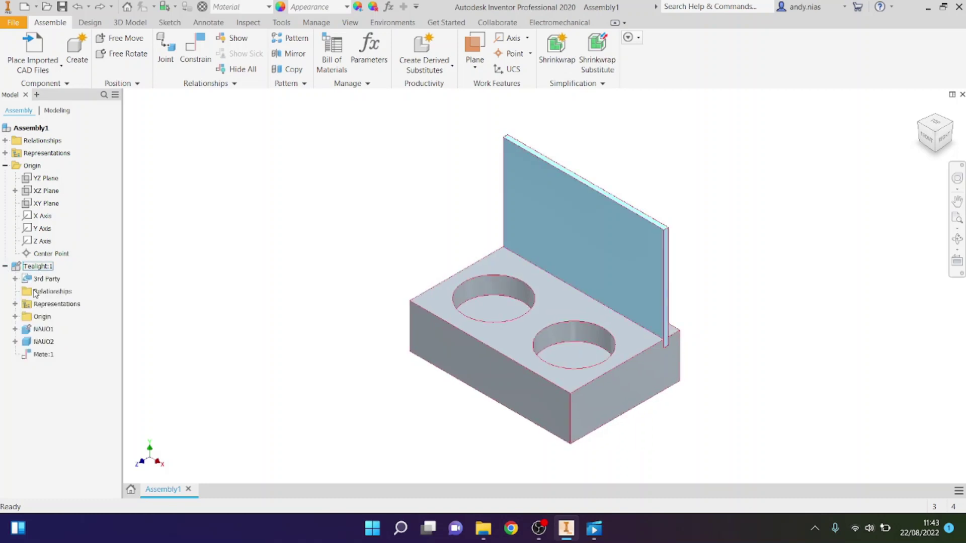
pyautogui.click(26, 330)
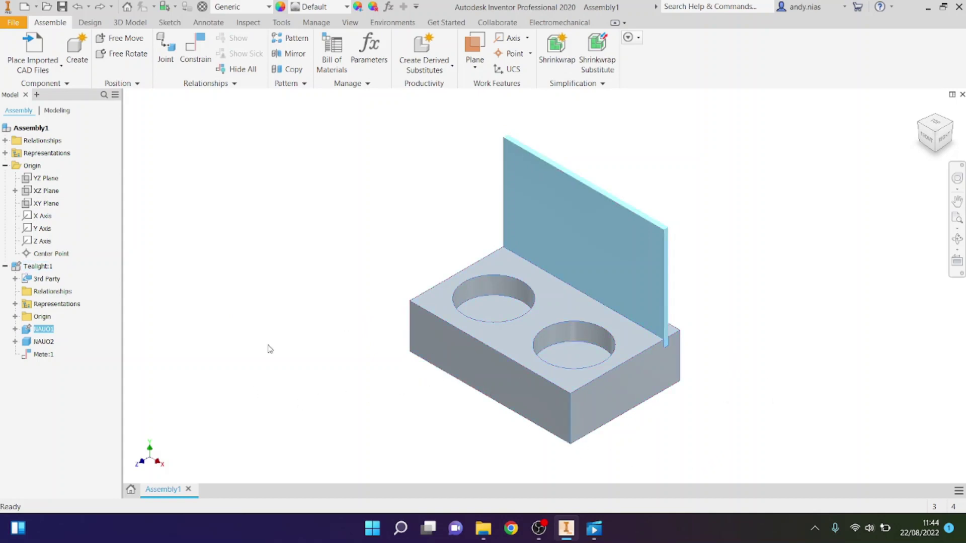
pyautogui.click(347, 7)
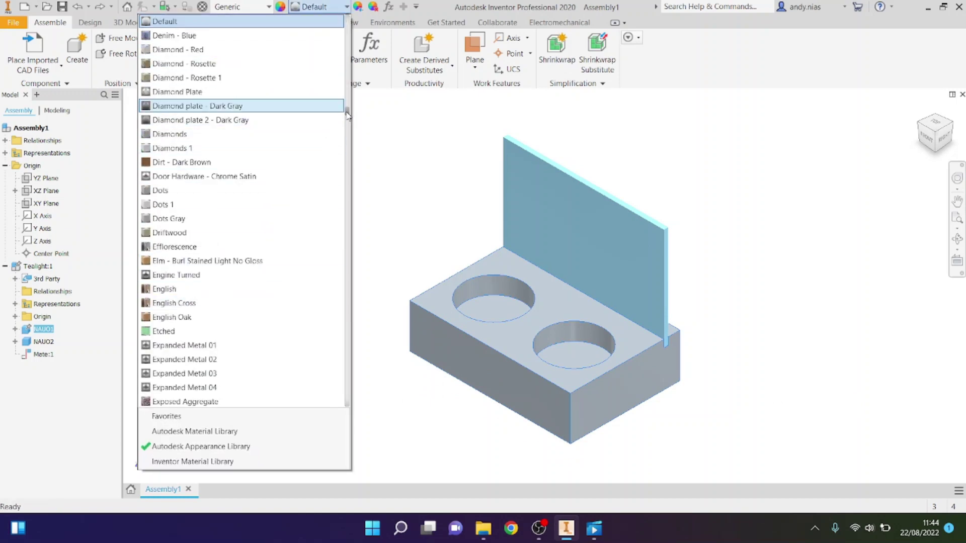
# - Try the Chrome - Polished Black appearance on the base, confirming removal of associativity
pyautogui.scroll(-16, 347, 178)
pyautogui.scroll(-20, 347, 178)
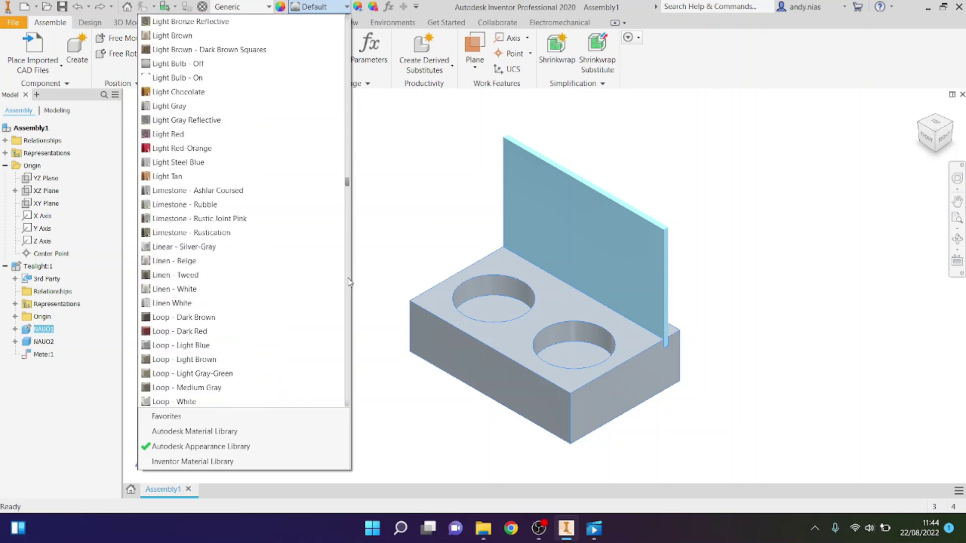
pyautogui.scroll(-15, 346, 311)
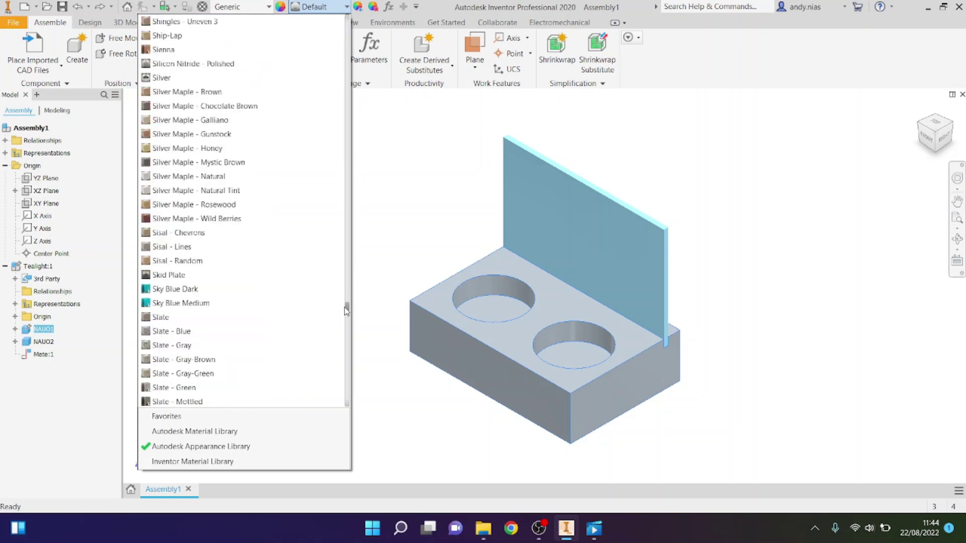
pyautogui.moveTo(347, 311); pyautogui.dragTo(346, 83)
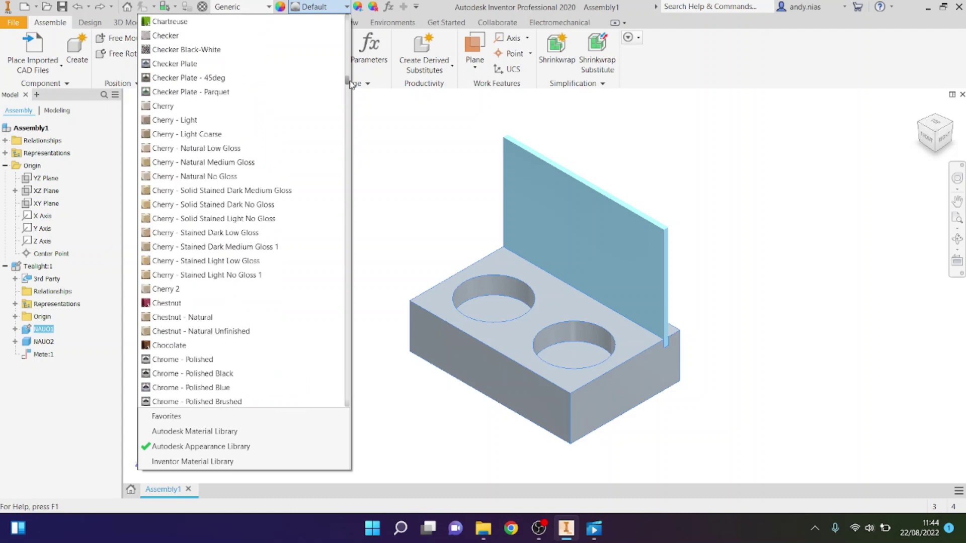
pyautogui.click(211, 346)
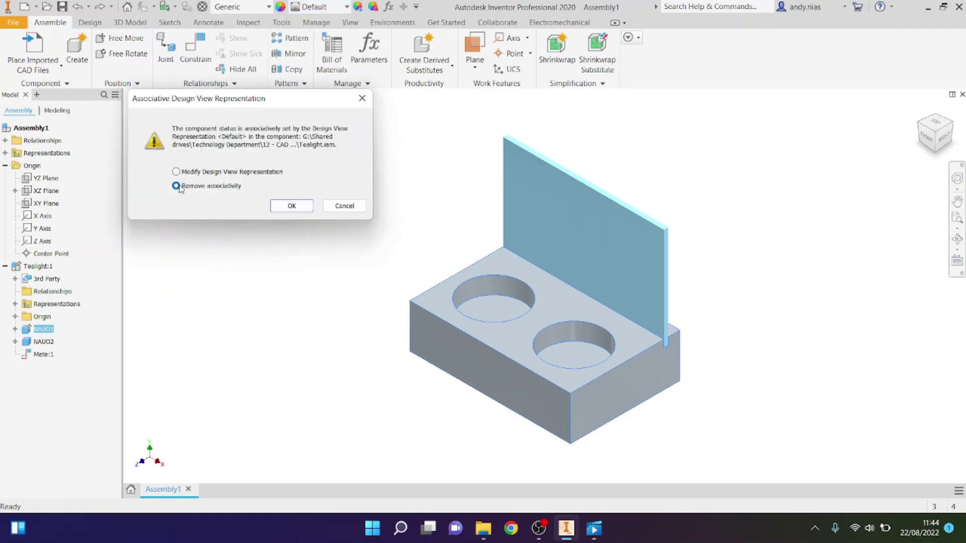
pyautogui.click(273, 206)
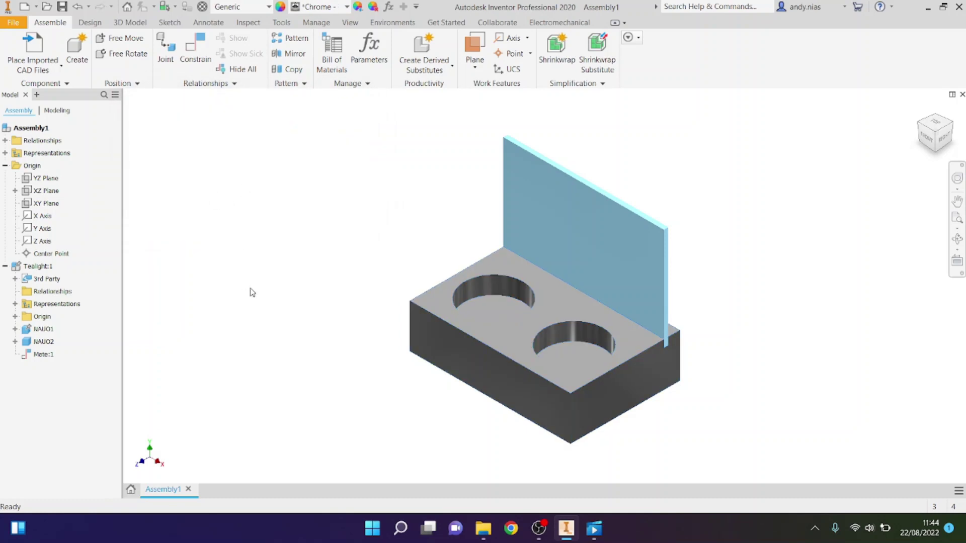
pyautogui.click(378, 338)
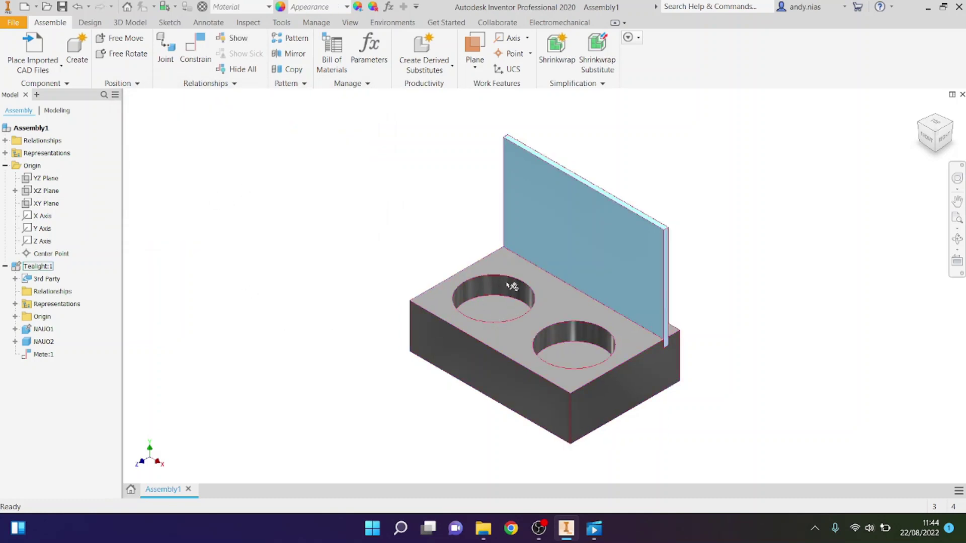
# - Try the Coarse Polished - White appearance on the base part instead
pyautogui.click(31, 346)
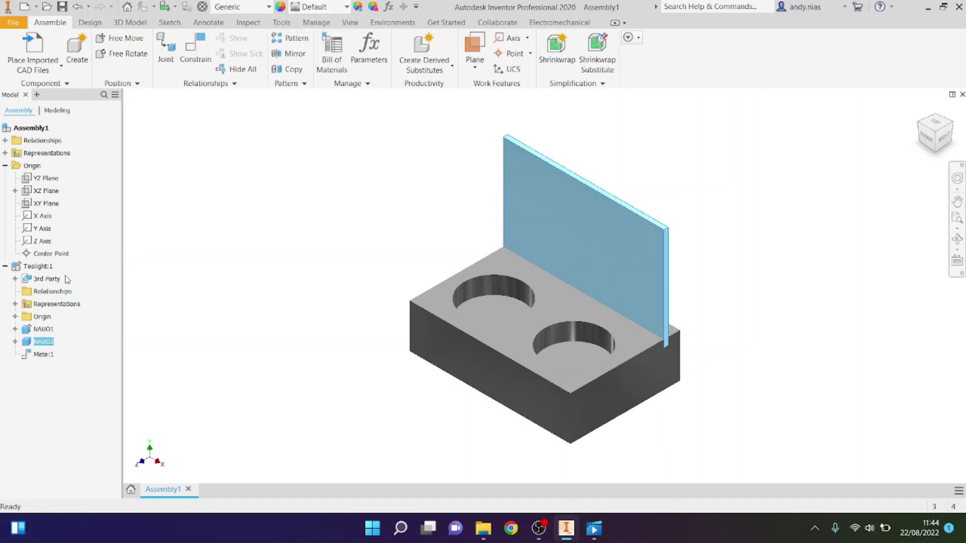
pyautogui.click(50, 330)
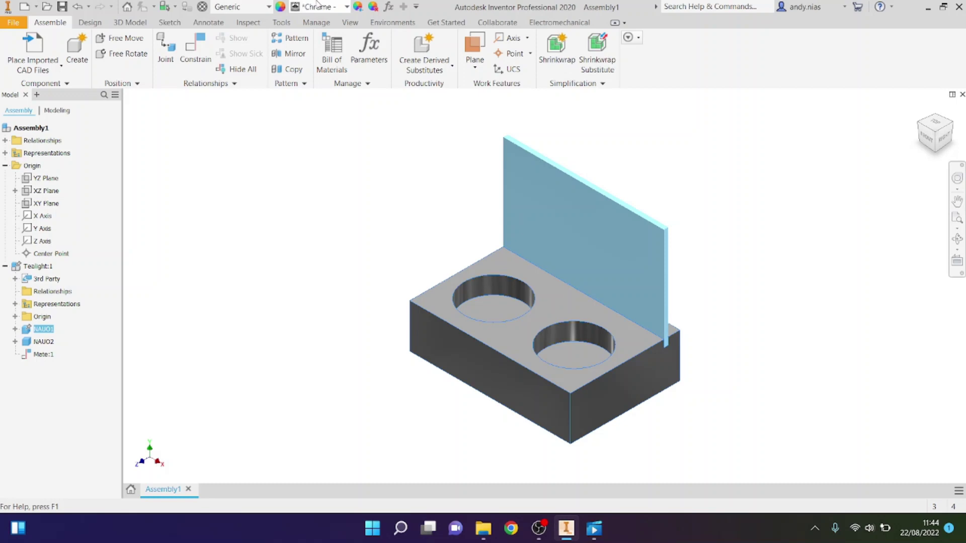
pyautogui.click(302, 6)
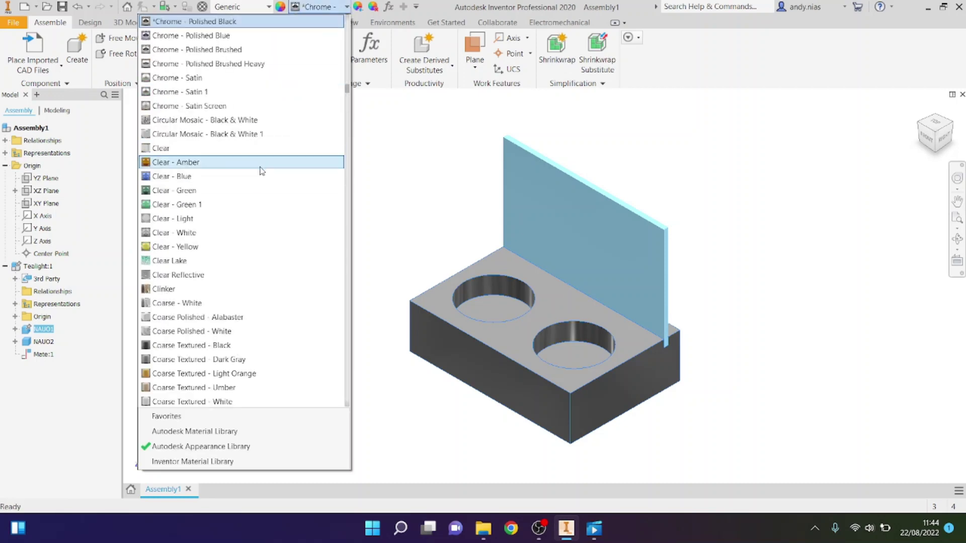
pyautogui.click(264, 331)
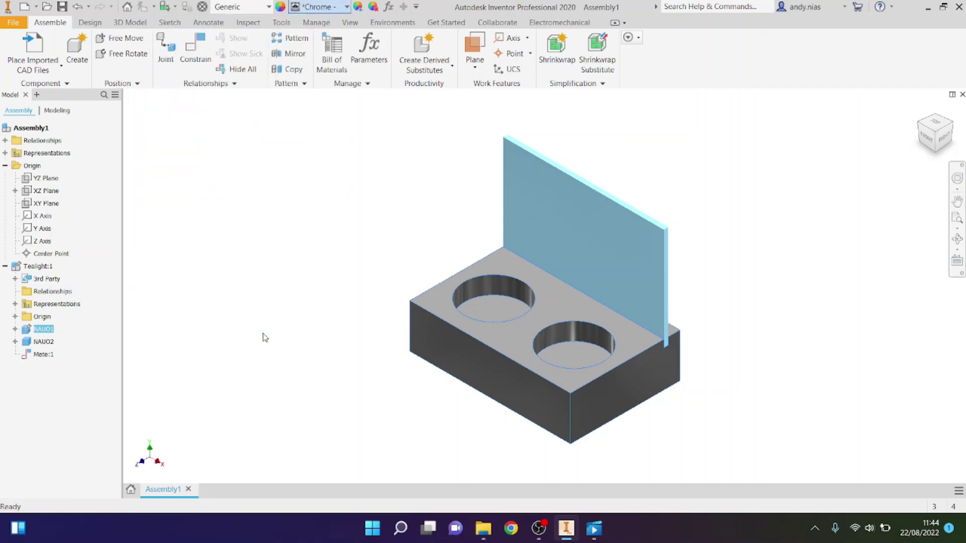
pyautogui.click(316, 265)
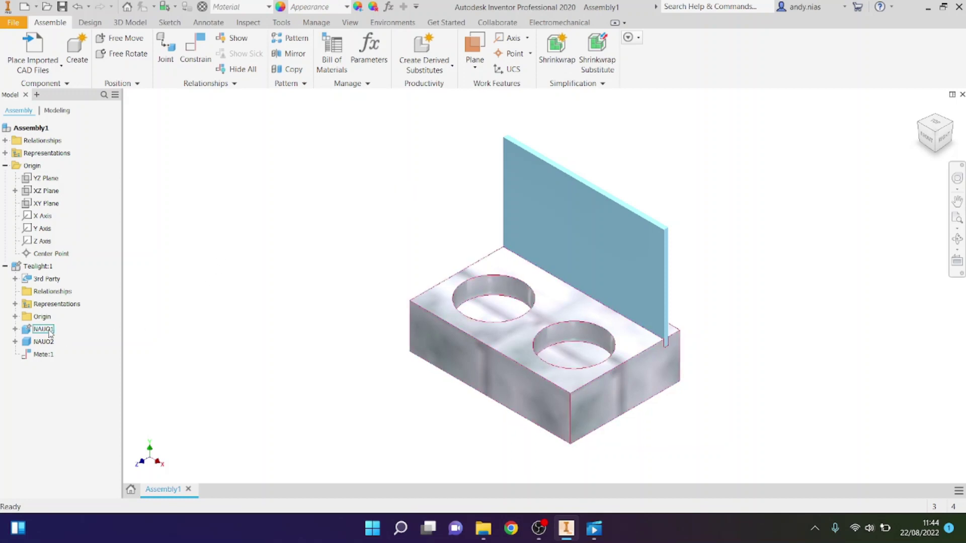
# - Apply the Birch - Natural No Gloss appearance to the base part NAUO1
pyautogui.click(51, 332)
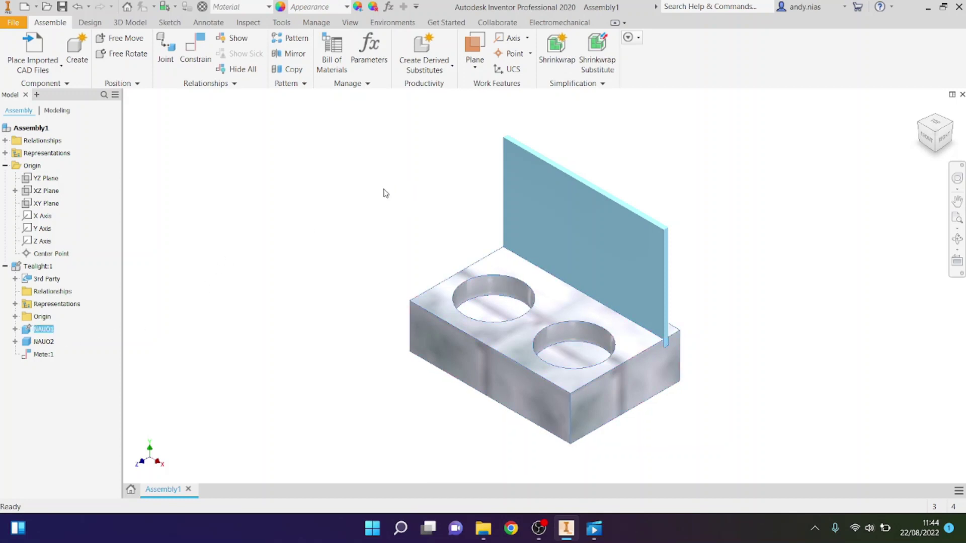
pyautogui.click(347, 7)
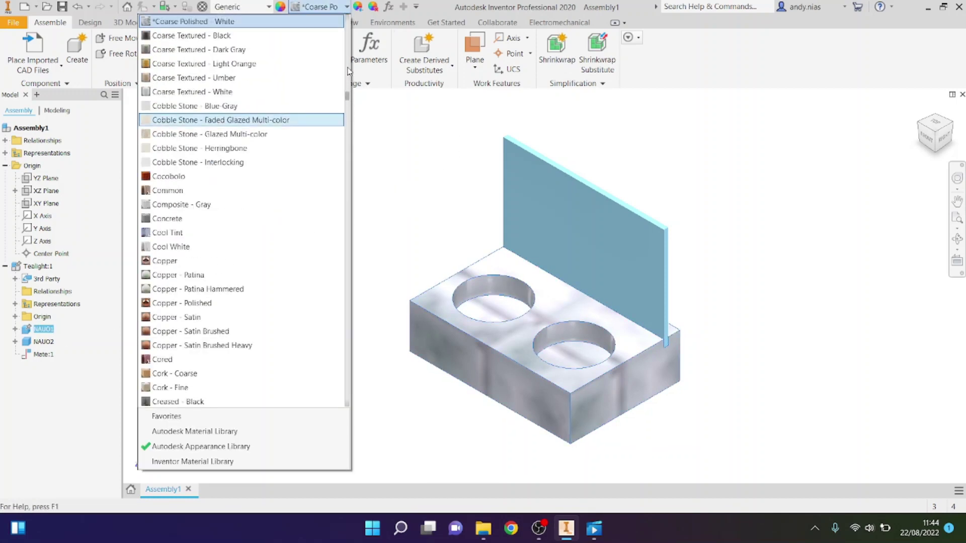
pyautogui.moveTo(350, 103); pyautogui.dragTo(352, 60)
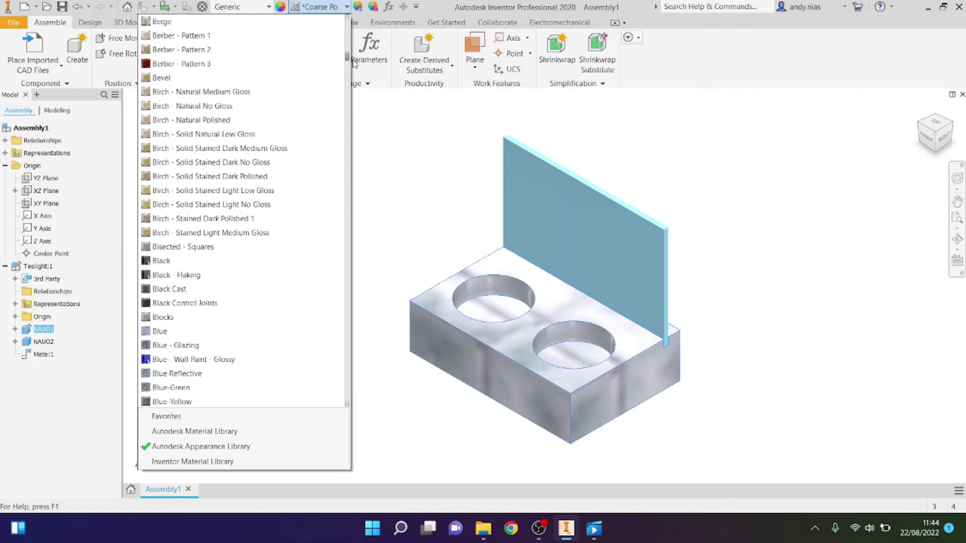
pyautogui.click(297, 106)
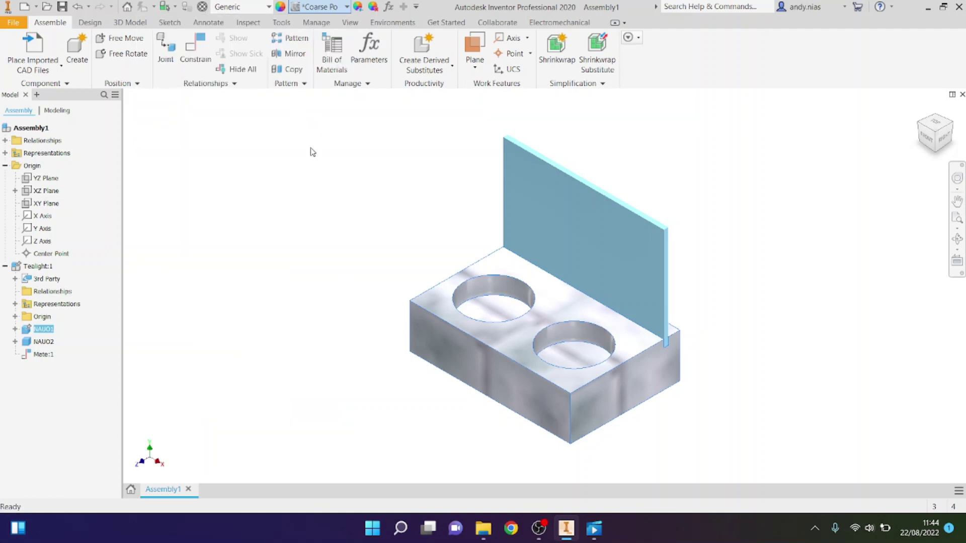
pyautogui.click(310, 188)
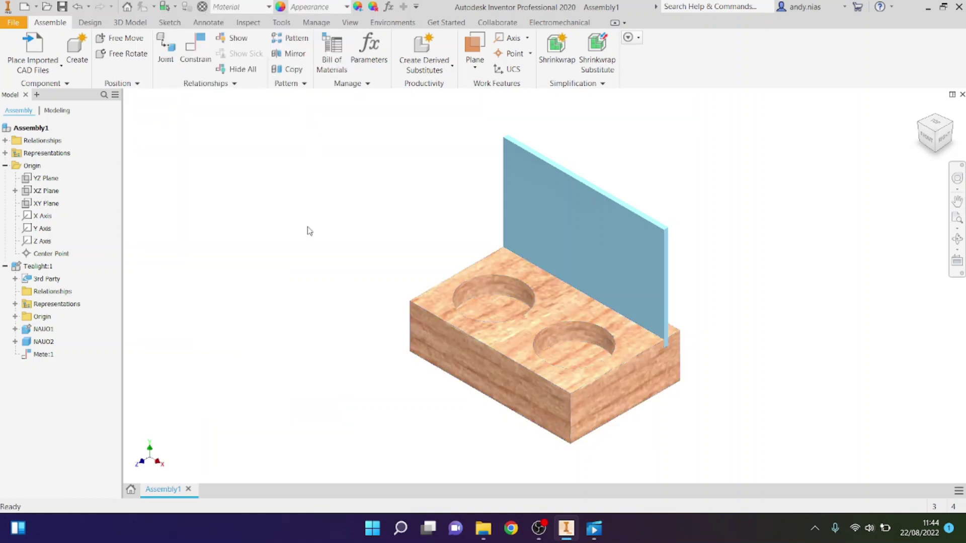
pyautogui.click(44, 344)
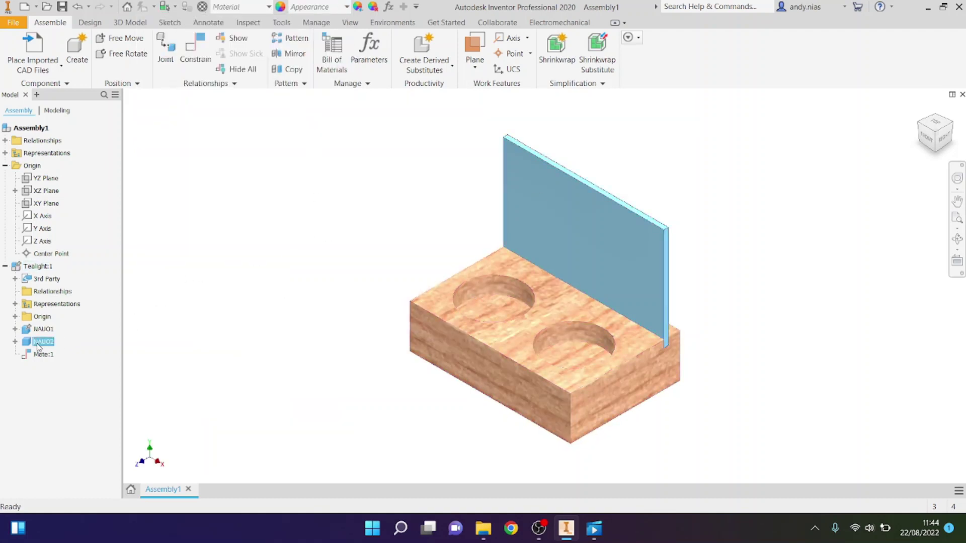
pyautogui.click(347, 6)
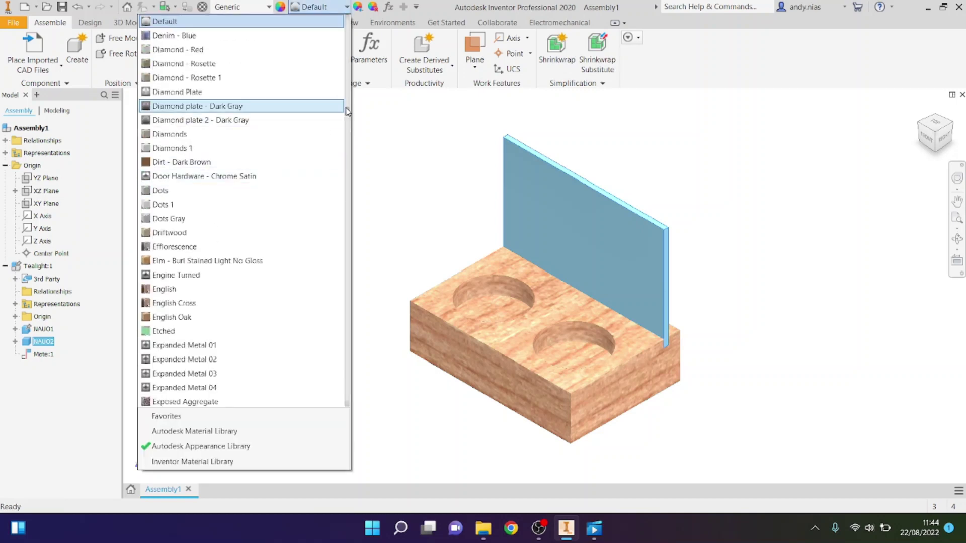
# - Apply the Clear - Green glass appearance to the upright panel NAUO2 and deselect it
pyautogui.moveTo(346, 111); pyautogui.dragTo(350, 81)
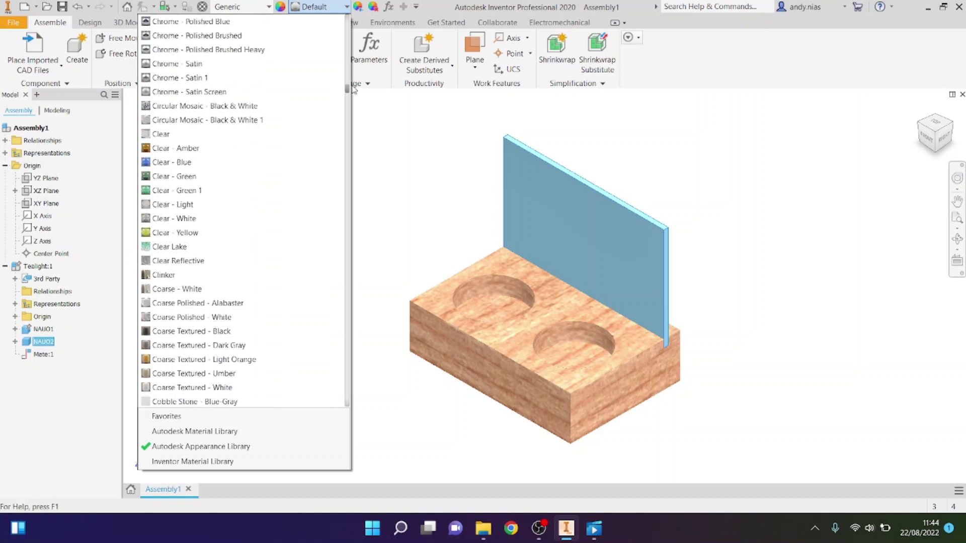
pyautogui.click(244, 179)
pyautogui.click(270, 302)
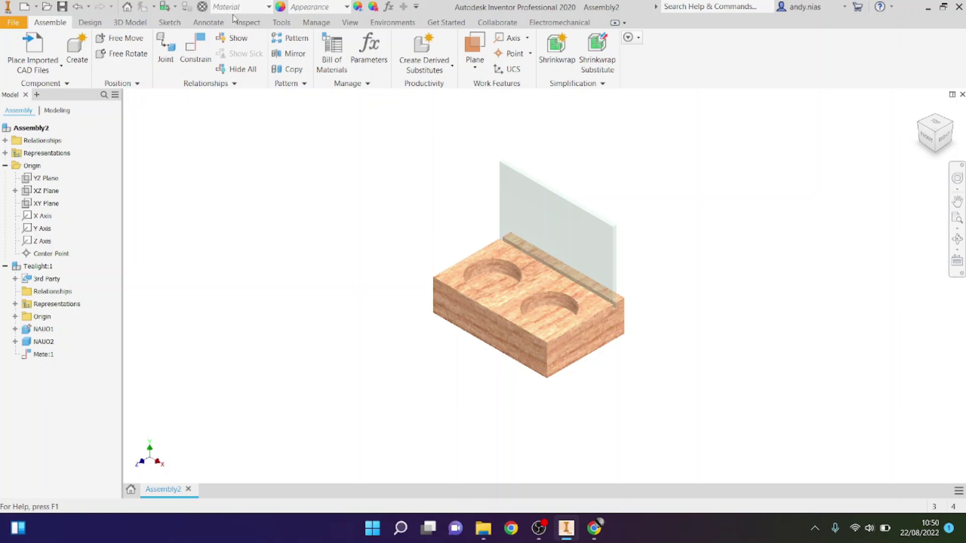
pyautogui.click(350, 23)
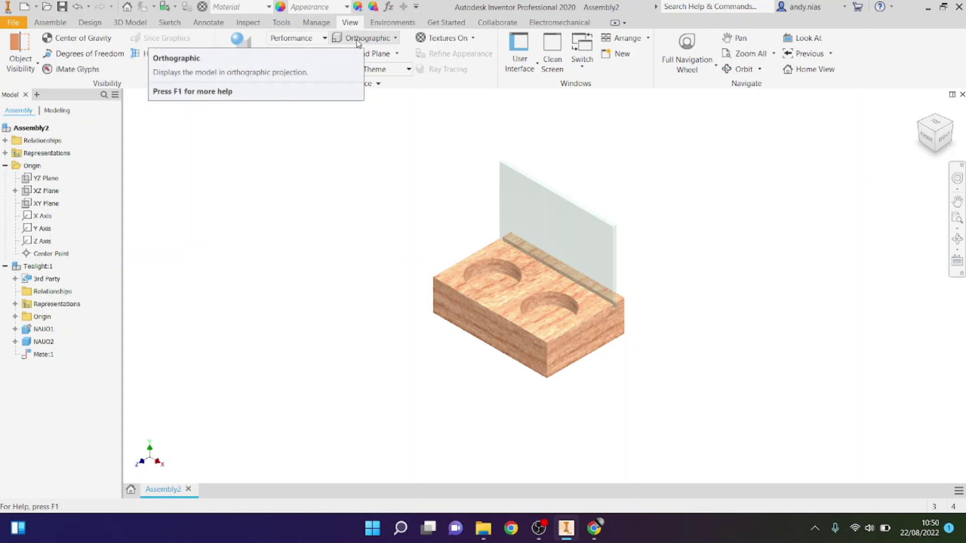
# - Switch to perspective projection, tilt the model slightly, and turn on shadows
pyautogui.click(359, 43)
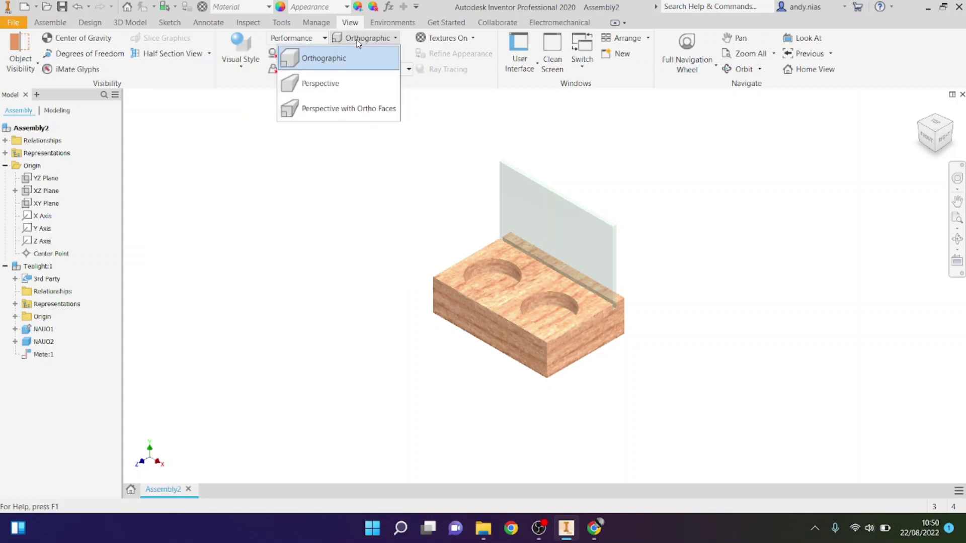
pyautogui.click(324, 84)
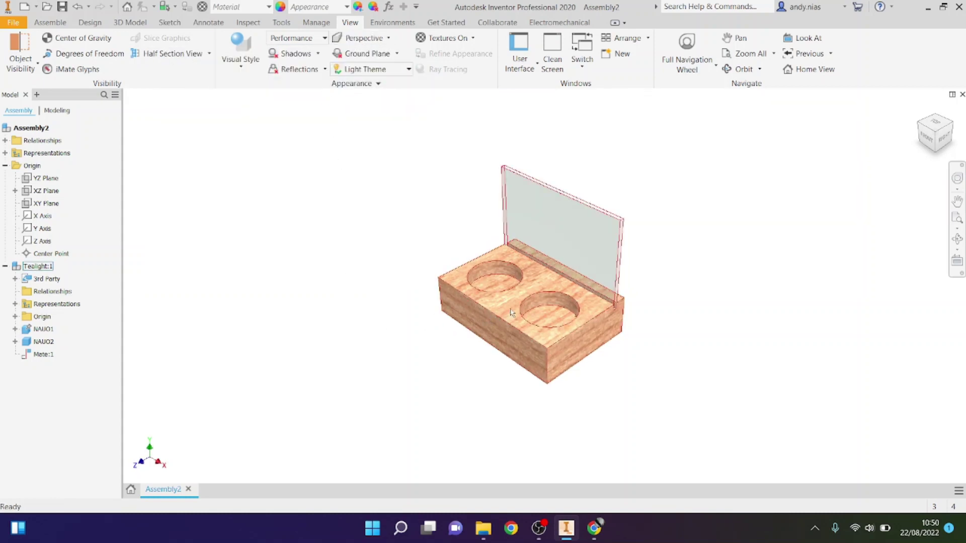
pyautogui.press('F4')
pyautogui.moveTo(545, 134); pyautogui.dragTo(547, 127)
pyautogui.press('Escape')
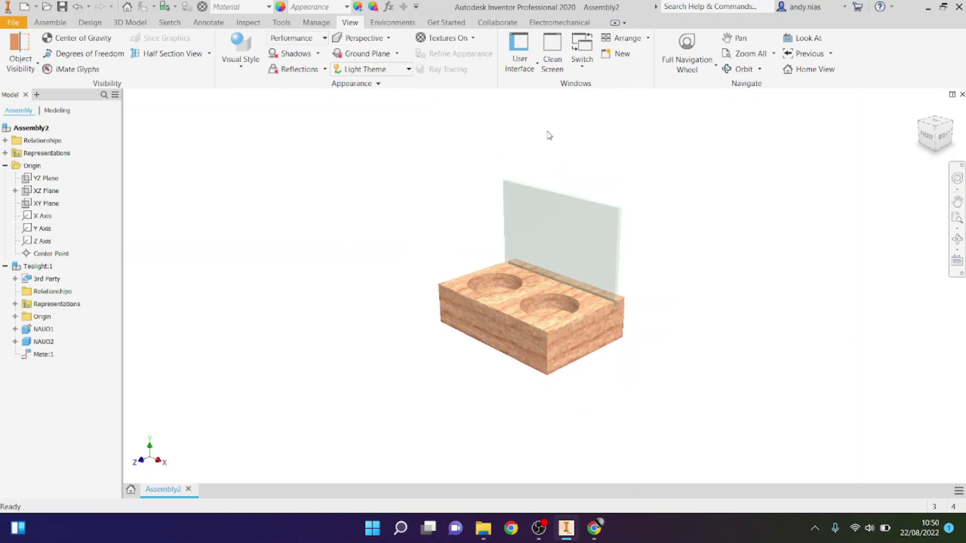
pyautogui.click(287, 54)
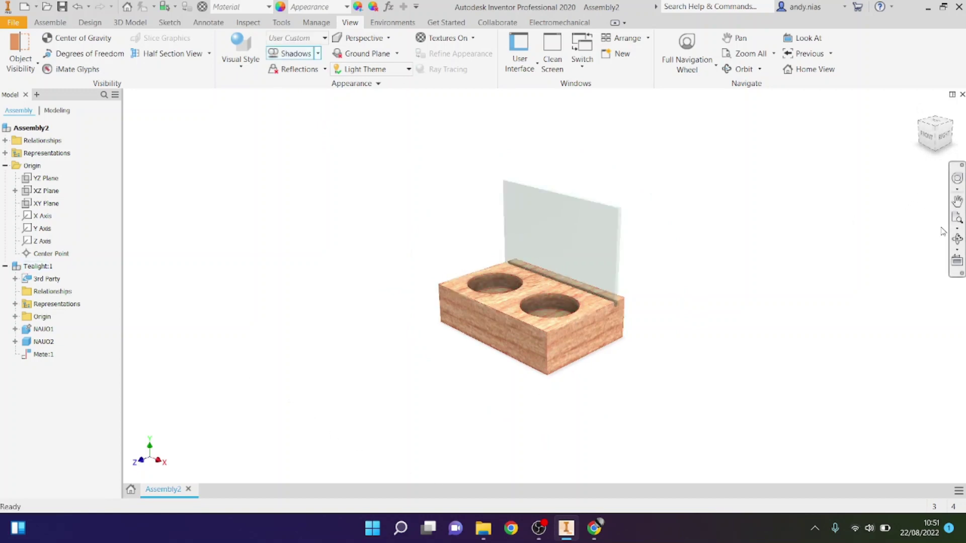
# - Light the scene with the Old Warehouse environment and re-centre the holder in view
pyautogui.click(348, 68)
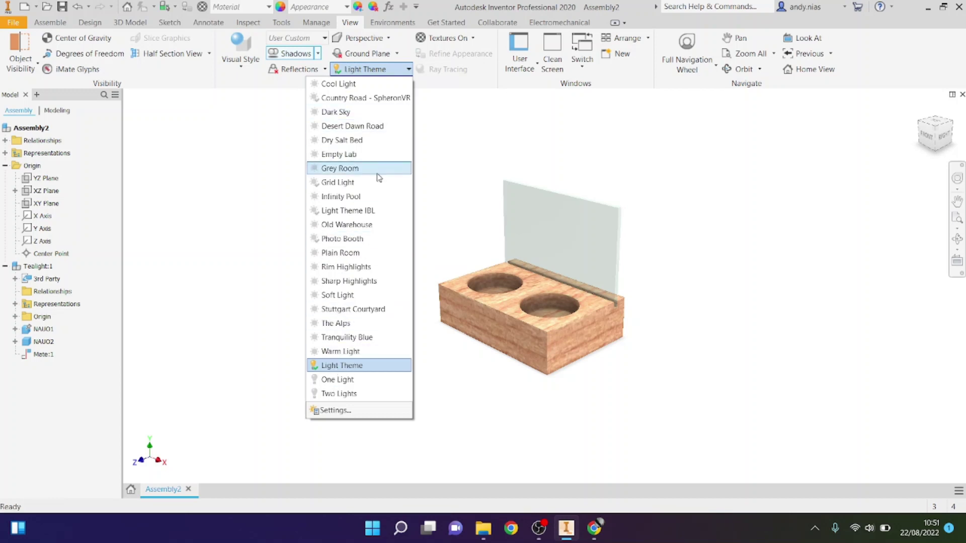
pyautogui.click(380, 225)
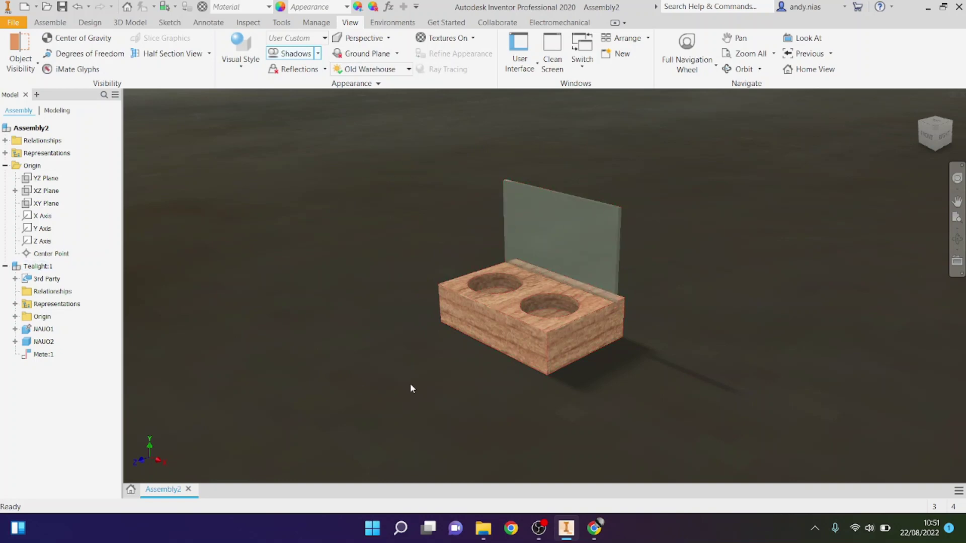
pyautogui.scroll(-2, 541, 252)
pyautogui.scroll(8, 541, 252)
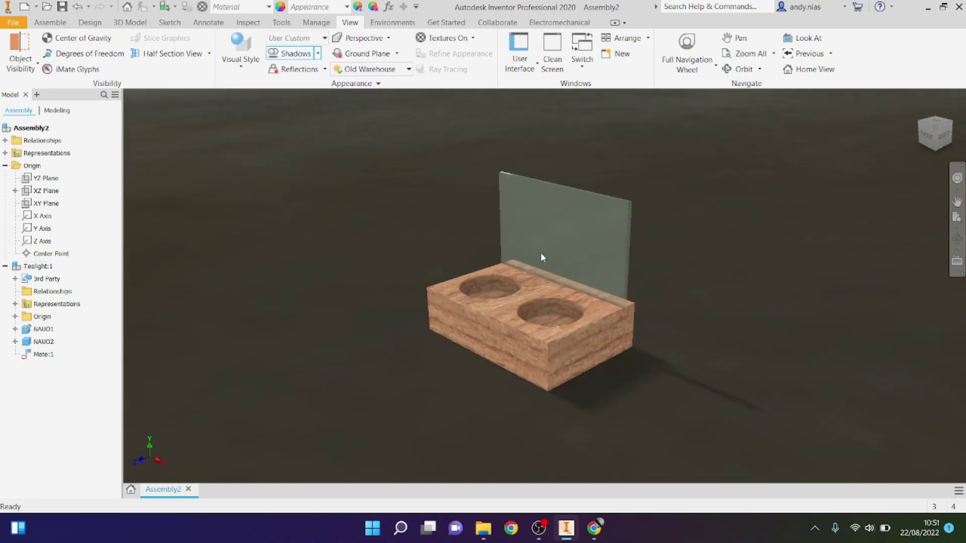
pyautogui.scroll(5, 543, 252)
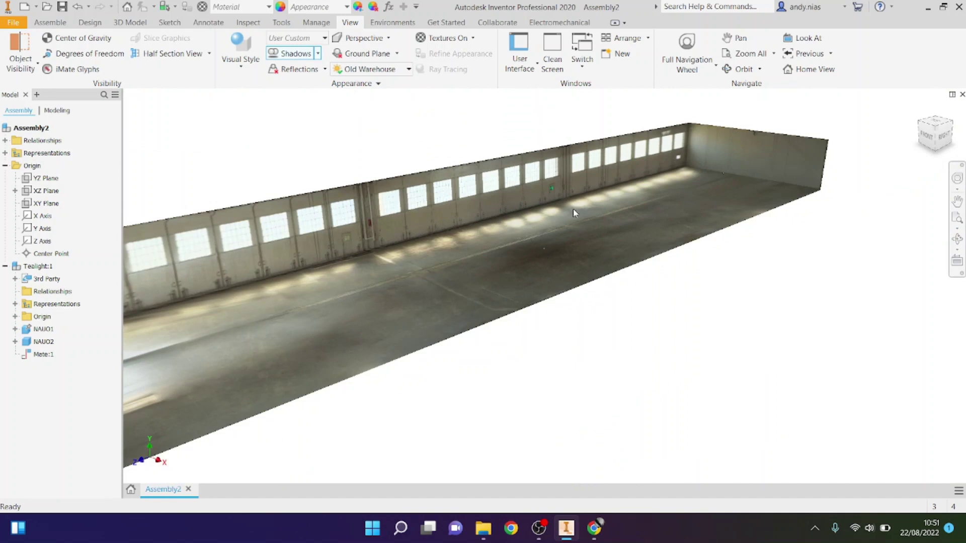
pyautogui.scroll(-3, 546, 241)
pyautogui.scroll(-5, 548, 249)
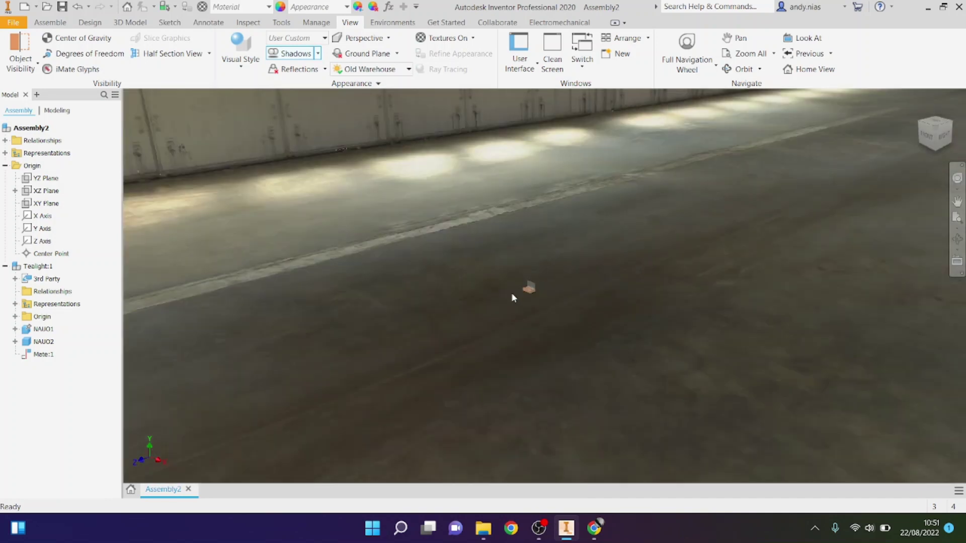
pyautogui.scroll(-3, 562, 279)
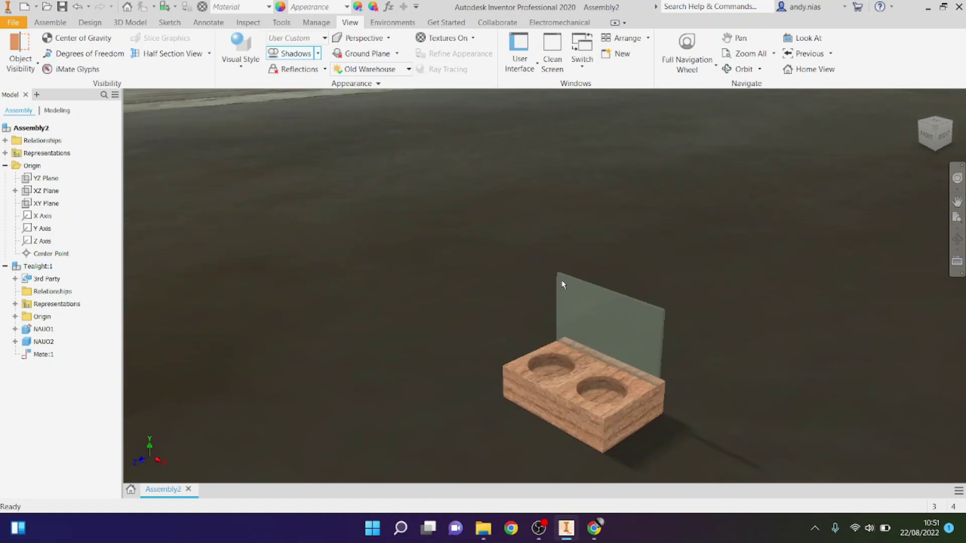
pyautogui.moveTo(565, 280); pyautogui.dragTo(492, 214, button='middle')
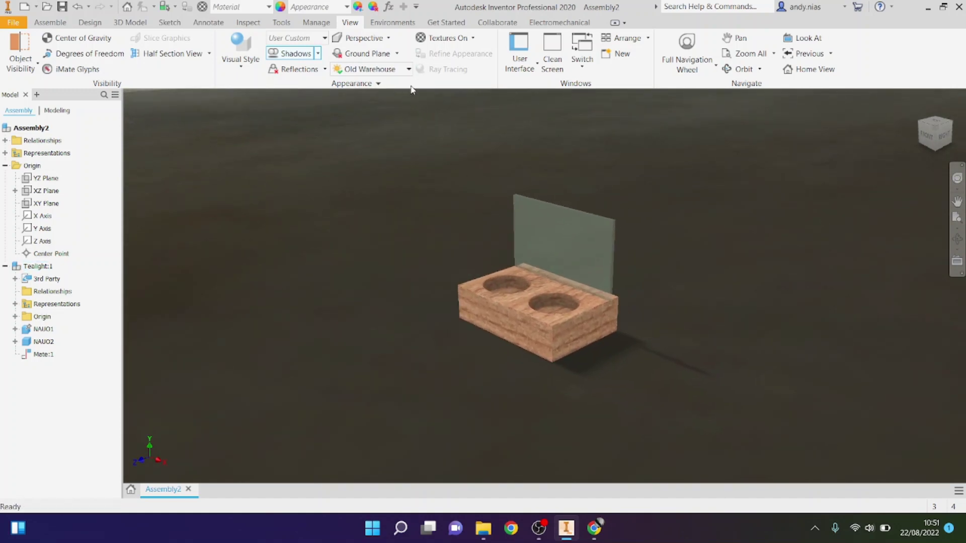
# - Hide the warehouse background image in the lighting style settings and save the change
pyautogui.click(409, 69)
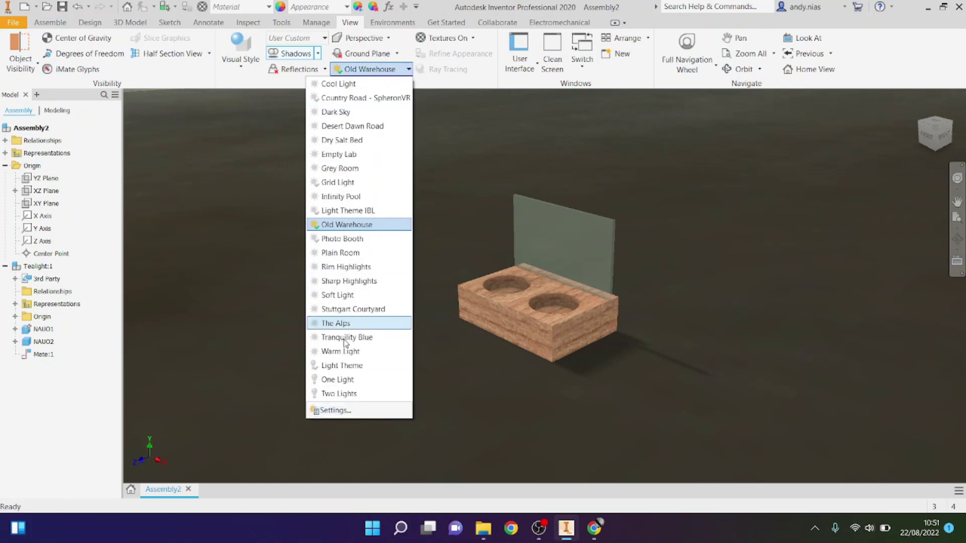
pyautogui.click(346, 411)
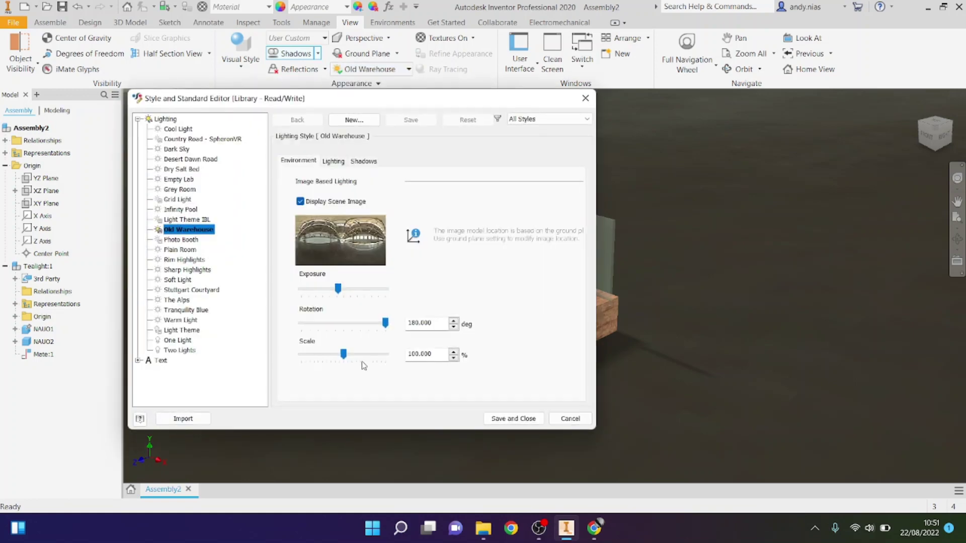
pyautogui.click(300, 202)
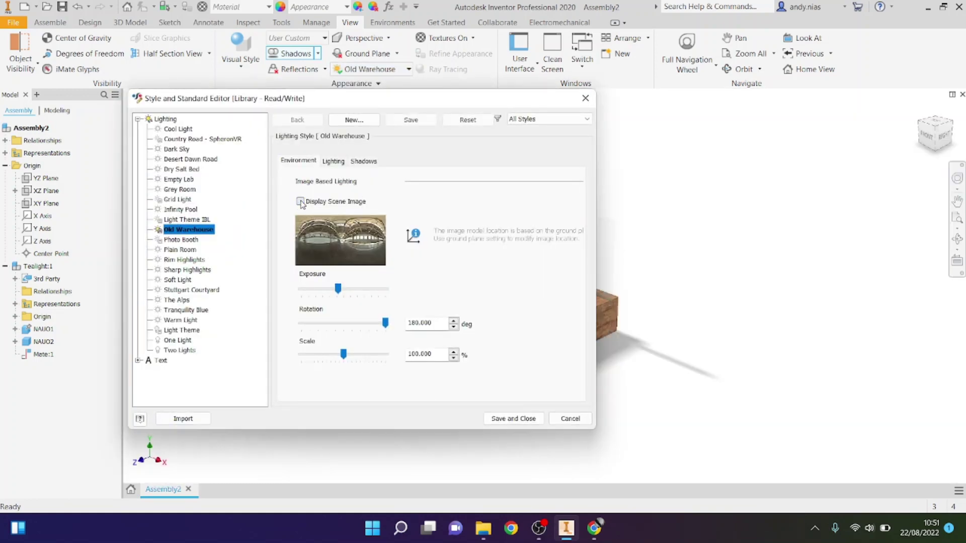
pyautogui.click(506, 418)
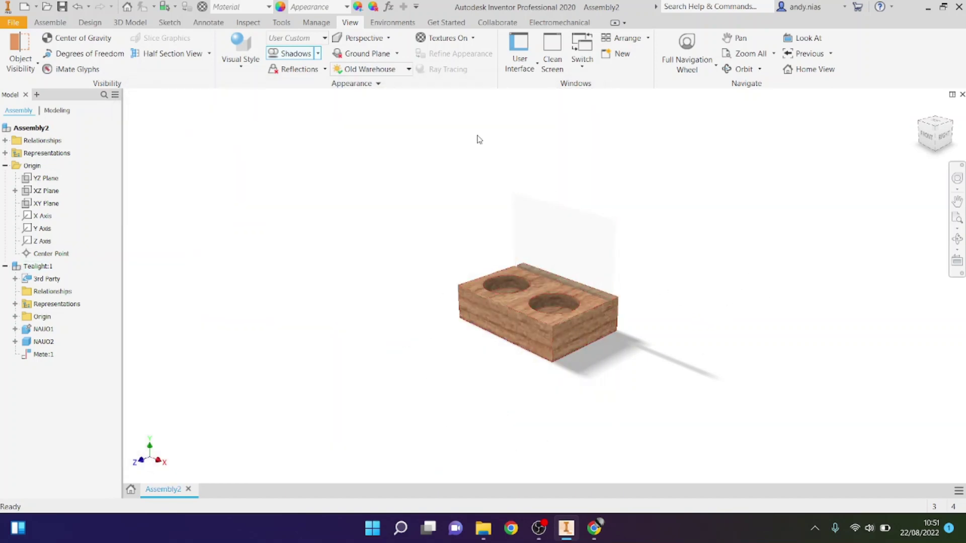
# - Try the Country Road lighting, then settle on Photo Booth
pyautogui.click(408, 70)
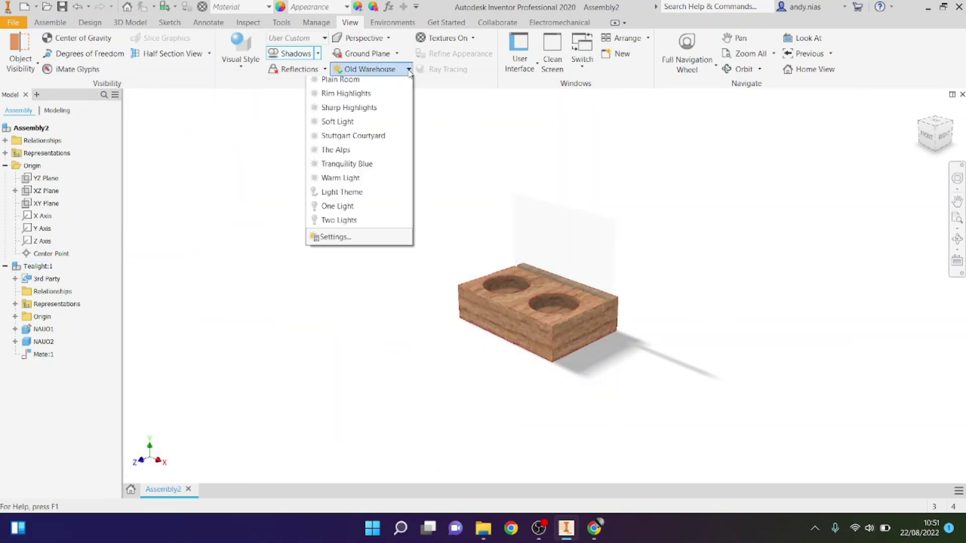
pyautogui.click(385, 99)
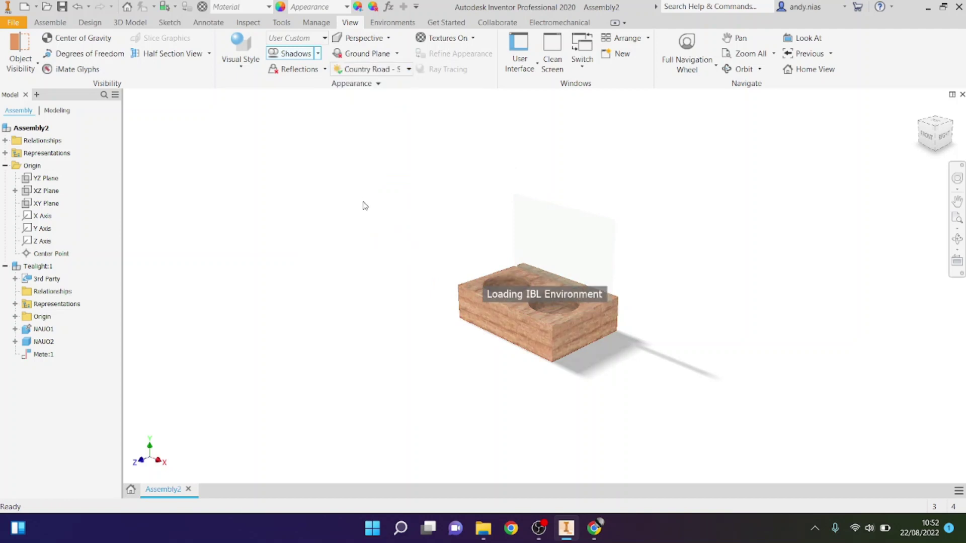
pyautogui.click(408, 70)
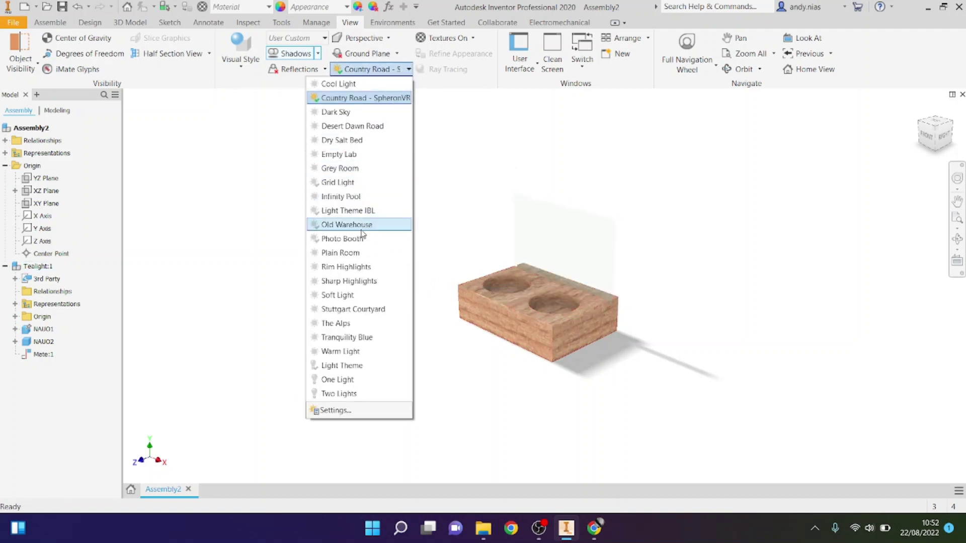
pyautogui.click(363, 240)
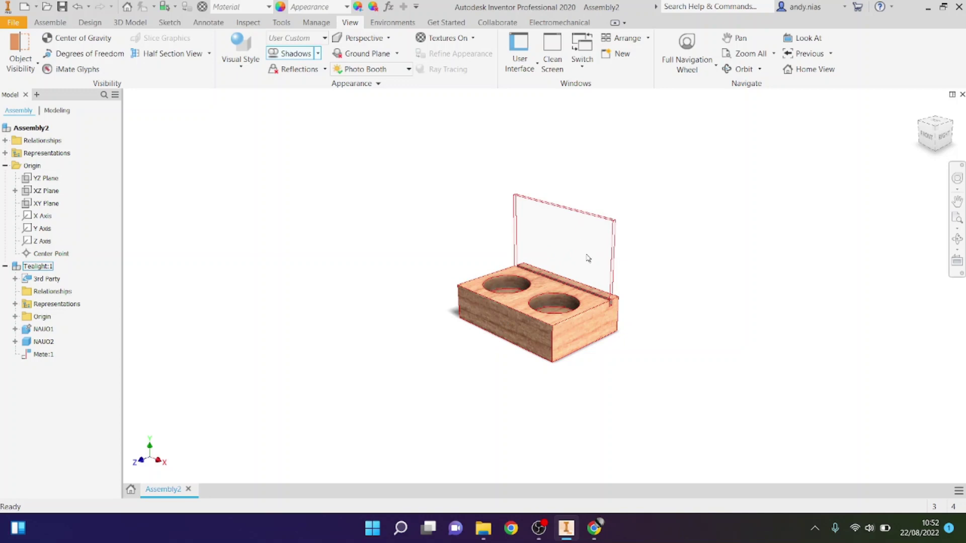
pyautogui.scroll(-3, 581, 267)
pyautogui.scroll(5, 579, 270)
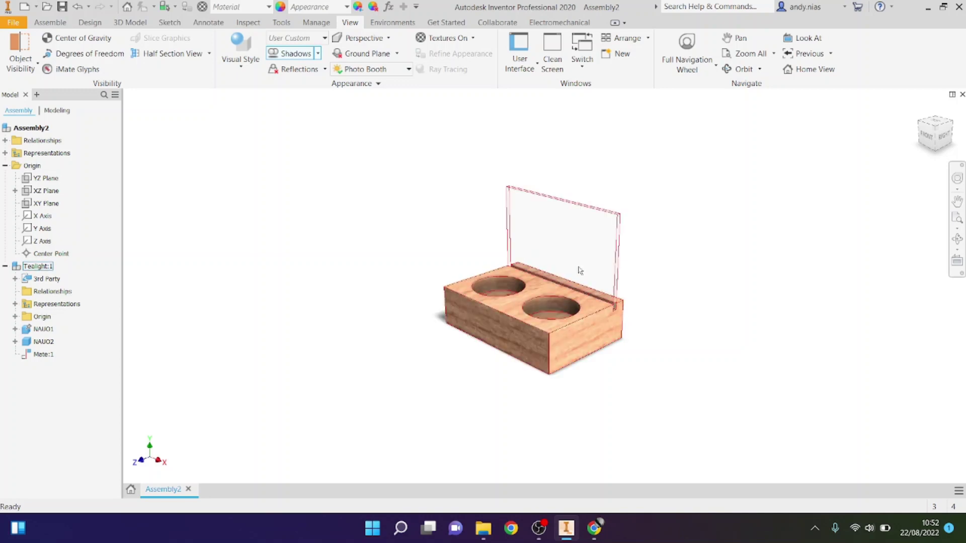
# - Pan and free-orbit the holder so its top, two holes and glass slot face the viewer
pyautogui.moveTo(578, 270); pyautogui.dragTo(568, 246, button='middle')
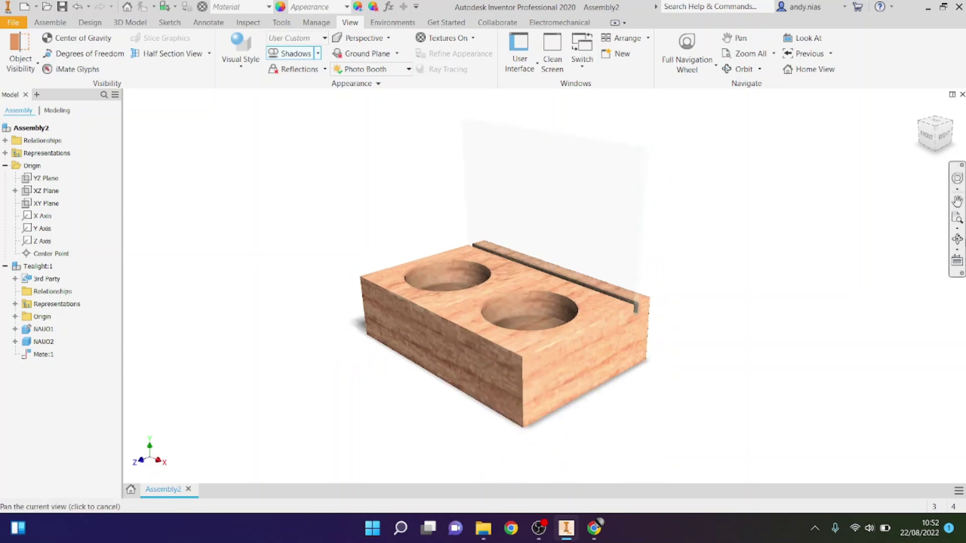
pyautogui.click(956, 239)
pyautogui.moveTo(487, 311); pyautogui.dragTo(508, 306)
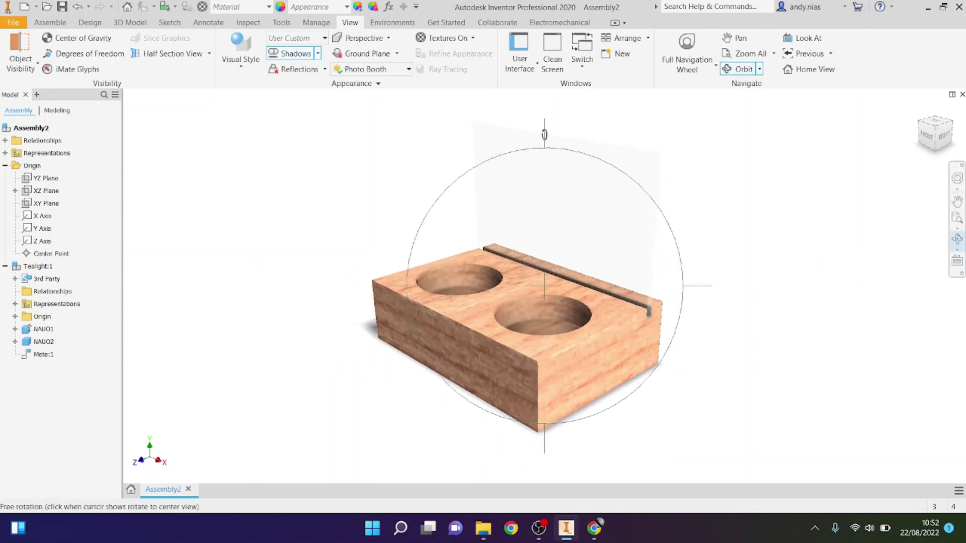
pyautogui.moveTo(690, 286); pyautogui.dragTo(696, 284)
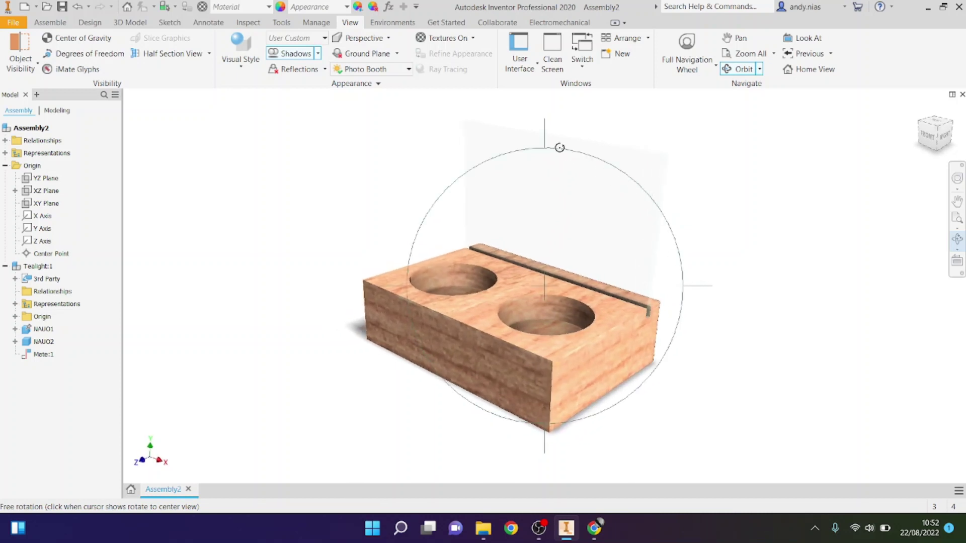
pyautogui.moveTo(545, 128); pyautogui.dragTo(542, 132)
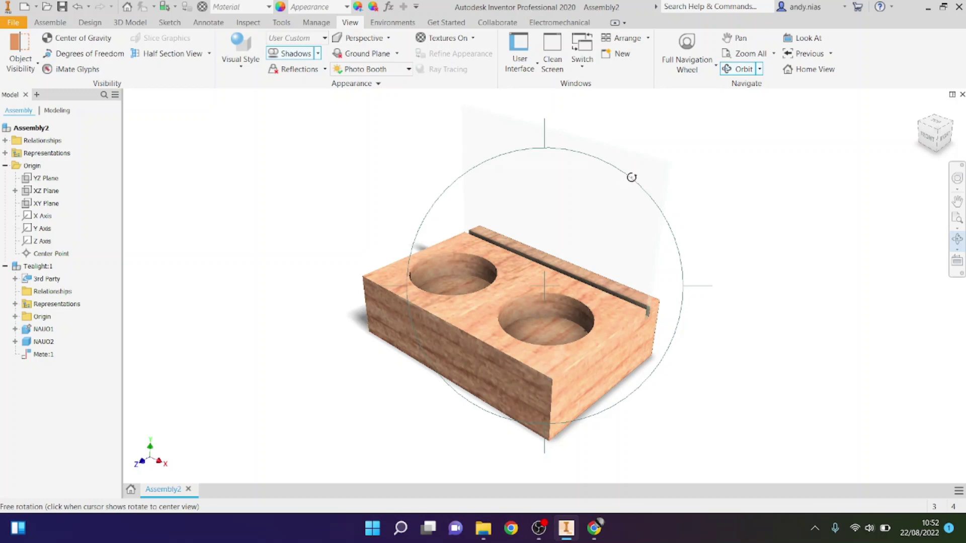
pyautogui.moveTo(631, 177); pyautogui.dragTo(619, 169)
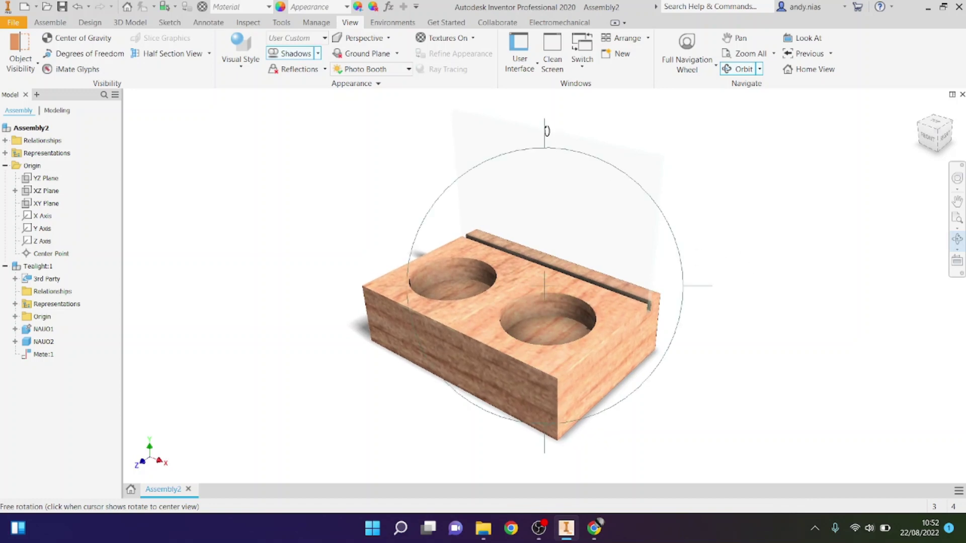
pyautogui.moveTo(546, 131); pyautogui.dragTo(546, 124)
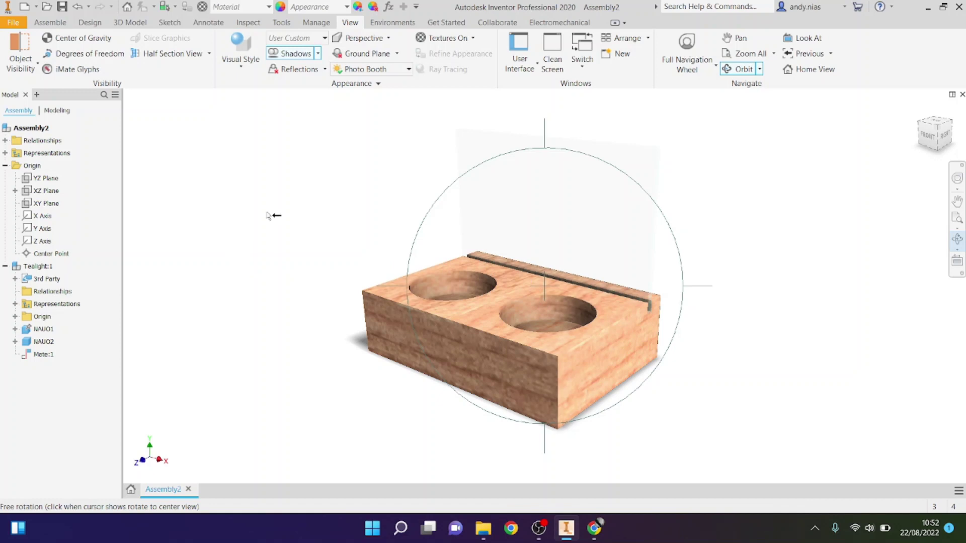
pyautogui.click(956, 240)
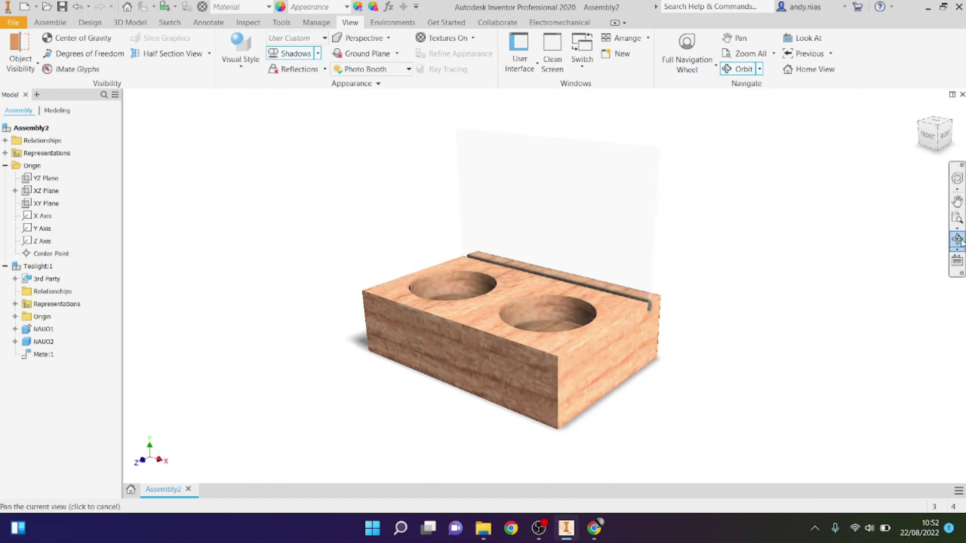
pyautogui.click(957, 239)
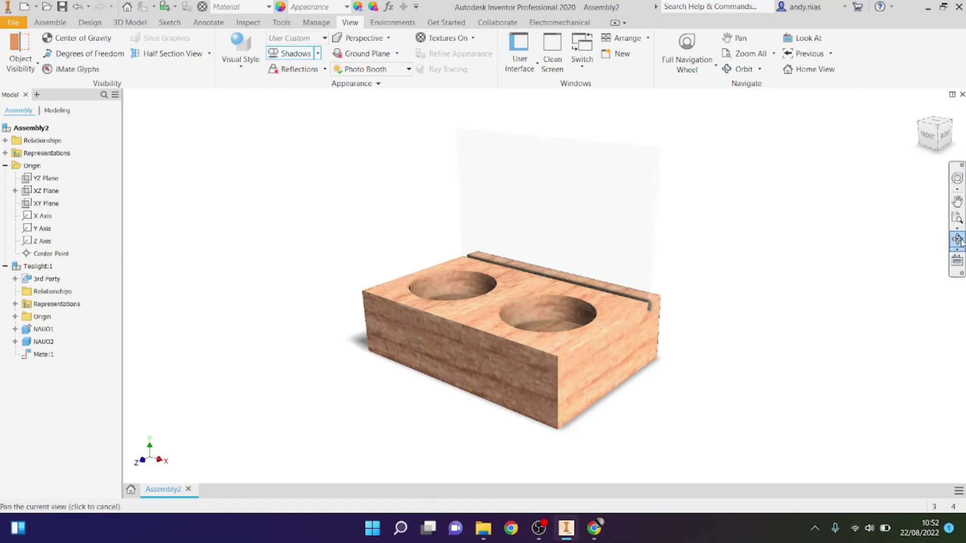
# - Set the Realistic visual style and turn on ray tracing
pyautogui.click(239, 56)
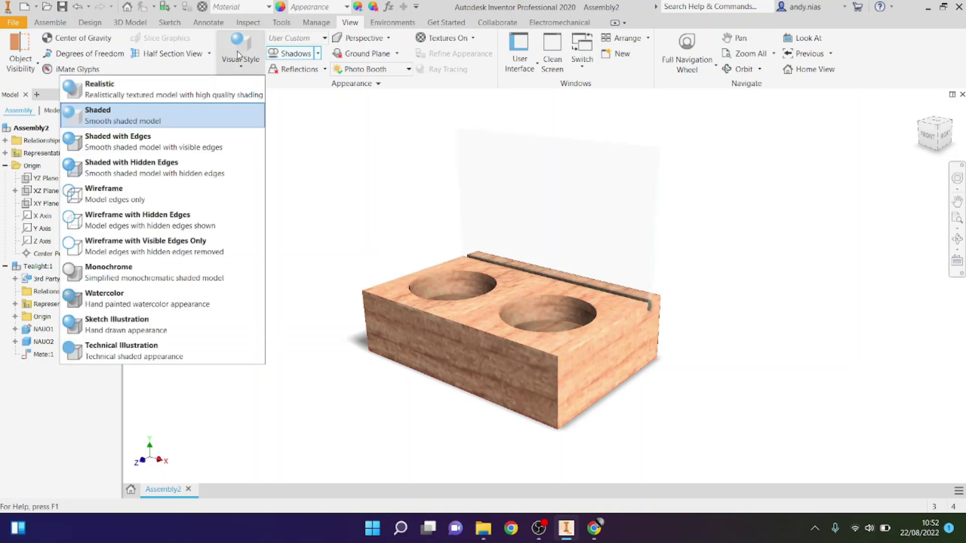
pyautogui.click(202, 87)
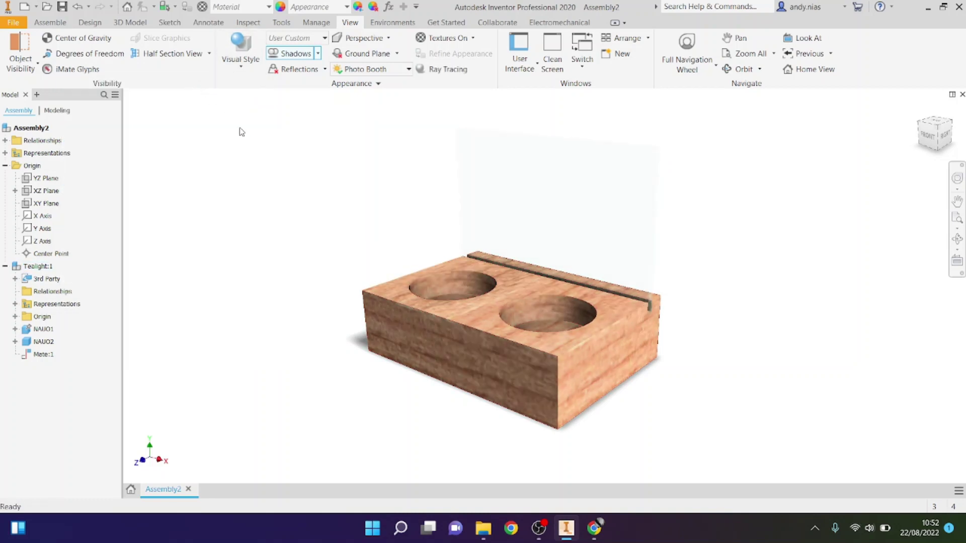
pyautogui.click(451, 74)
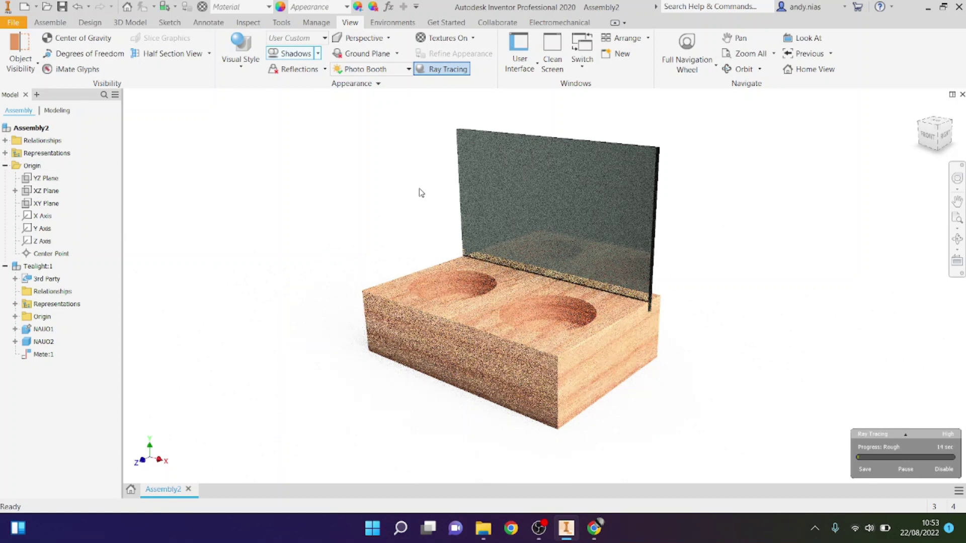
# - Set the ray-tracing accuracy to Draft after briefly trying Low
pyautogui.moveTo(908, 435)
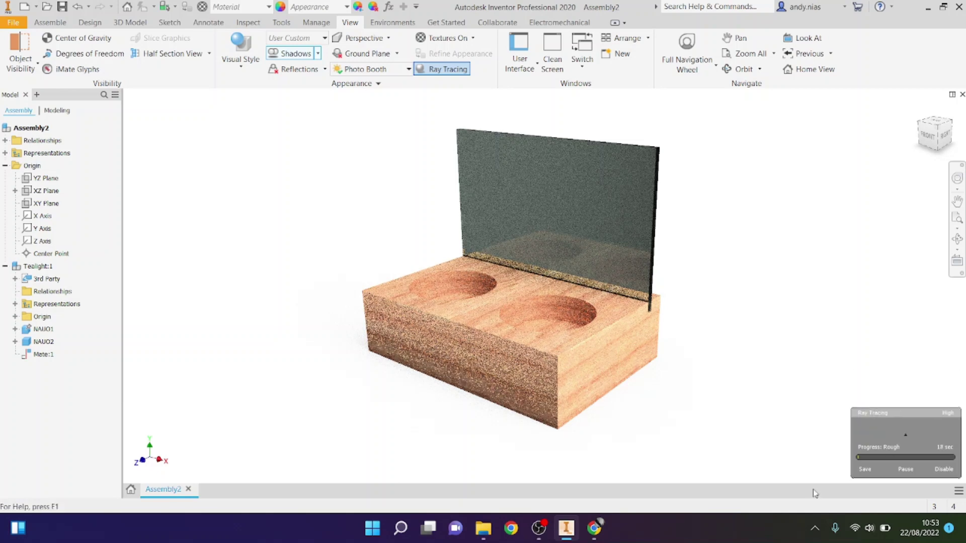
pyautogui.moveTo(865, 453)
pyautogui.click(859, 408)
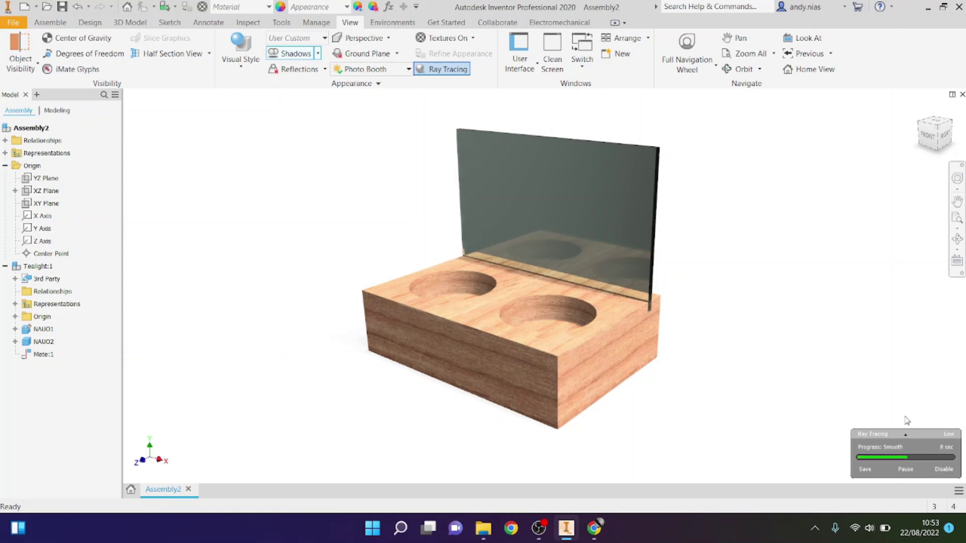
pyautogui.moveTo(910, 434)
pyautogui.click(870, 418)
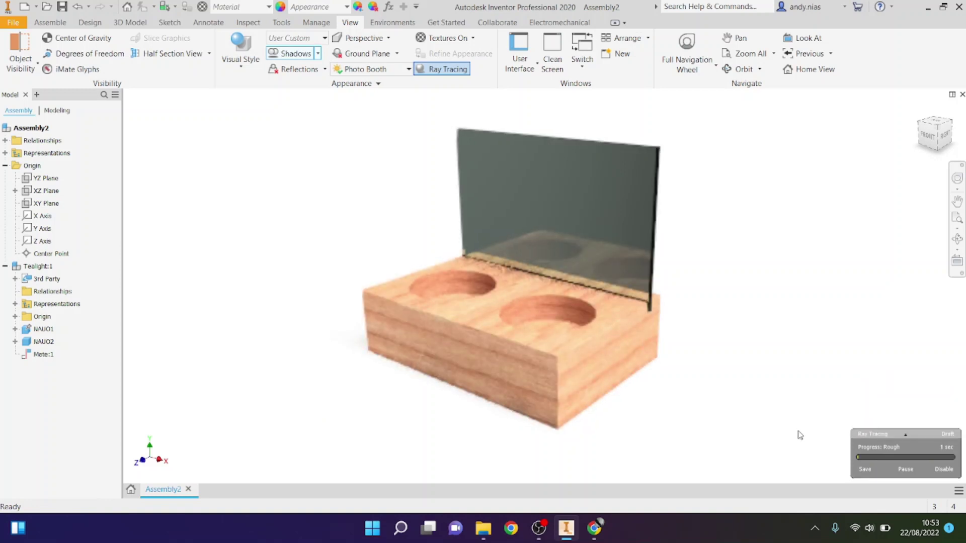
pyautogui.click(484, 234)
pyautogui.click(660, 380)
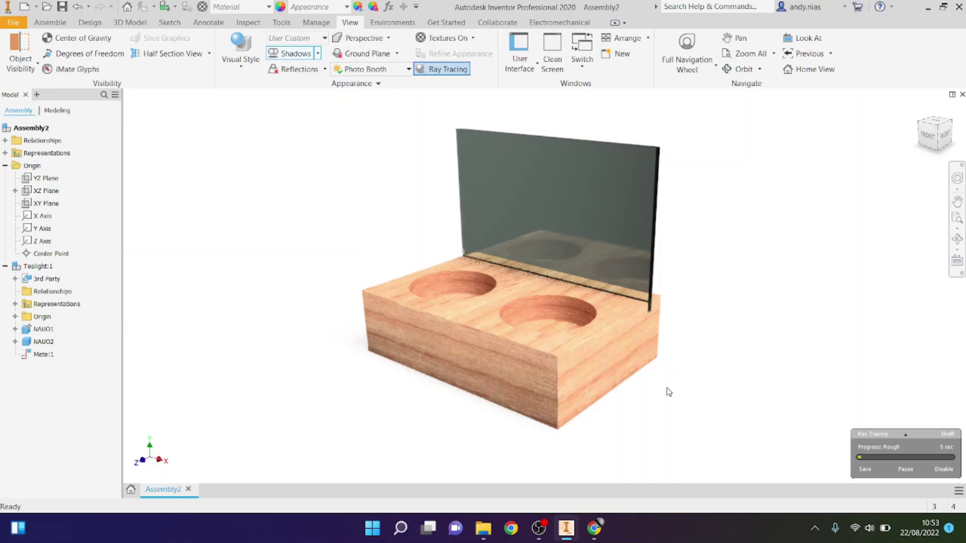
# - Free-orbit the model to a front view with the glass panel behind the holes
pyautogui.press('F4')
pyautogui.moveTo(697, 291); pyautogui.dragTo(694, 287)
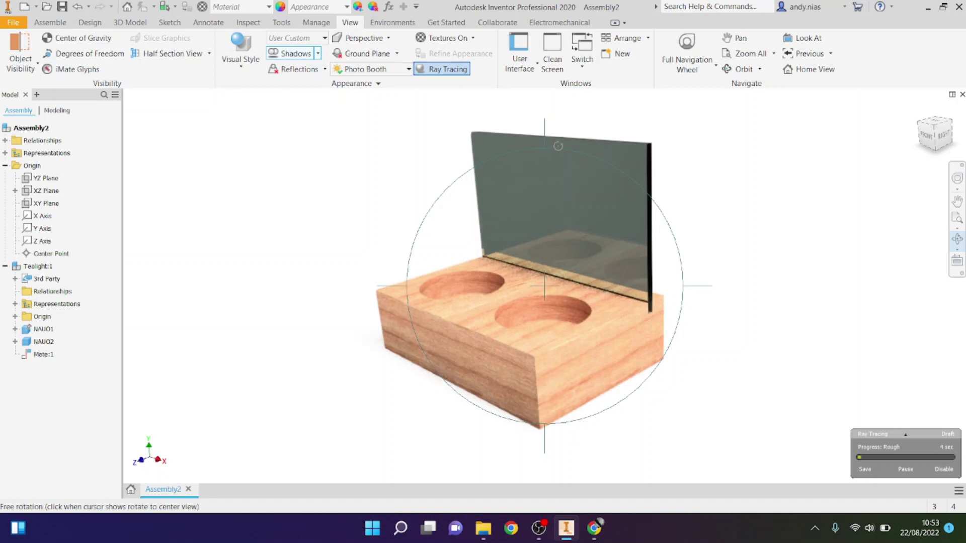
pyautogui.moveTo(558, 146); pyautogui.dragTo(568, 151)
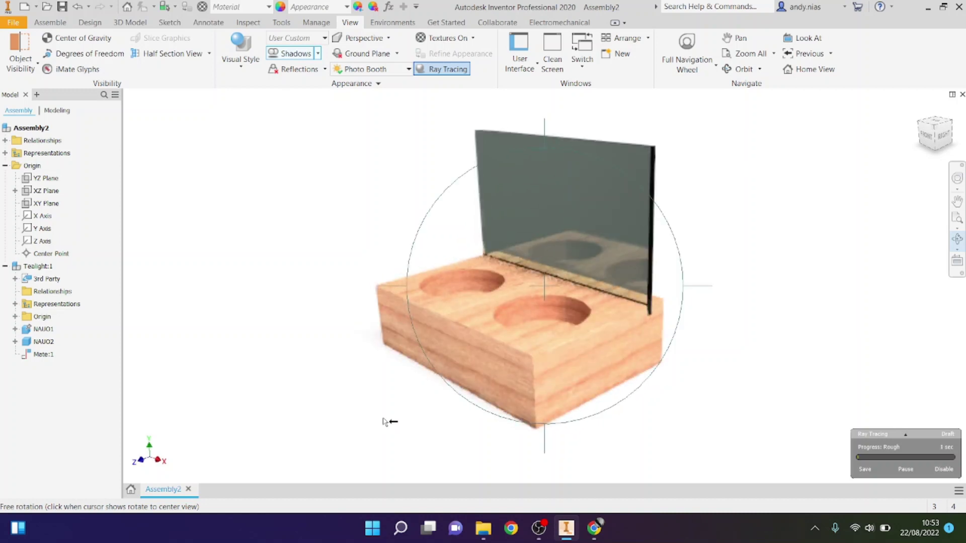
pyautogui.moveTo(384, 269)
pyautogui.mouseDown()
pyautogui.moveTo(419, 285)
pyautogui.moveTo(456, 232)
pyautogui.mouseUp()
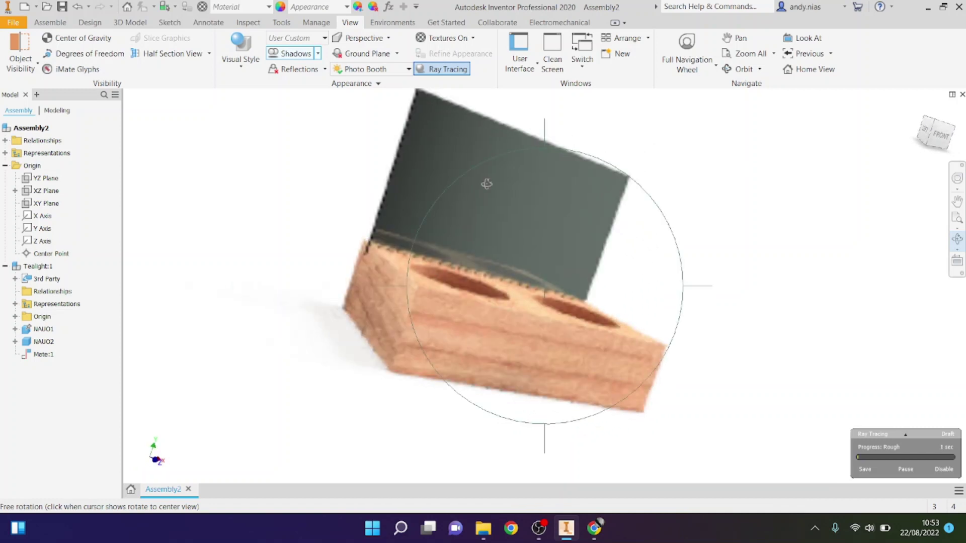
pyautogui.moveTo(504, 151)
pyautogui.mouseDown()
pyautogui.moveTo(467, 178)
pyautogui.moveTo(427, 186)
pyautogui.mouseUp()
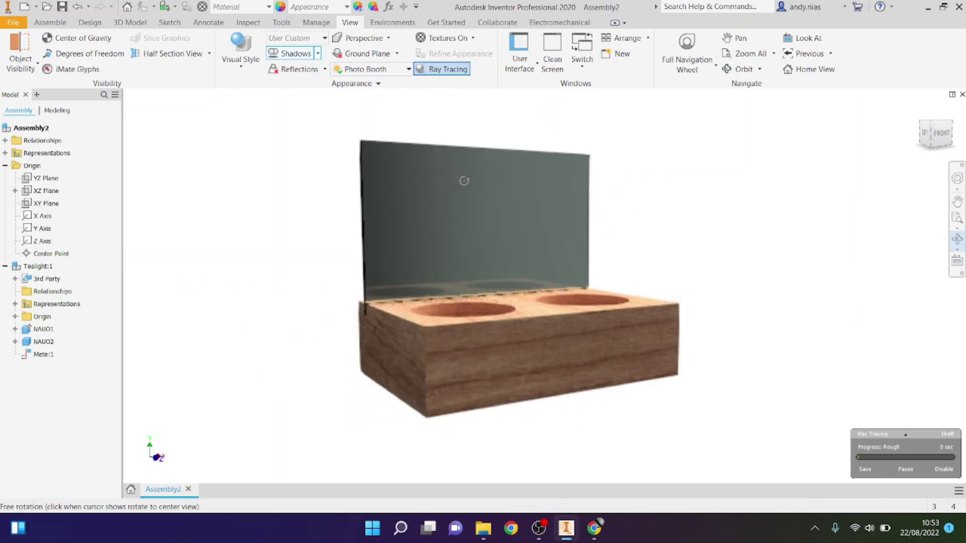
pyautogui.moveTo(866, 413)
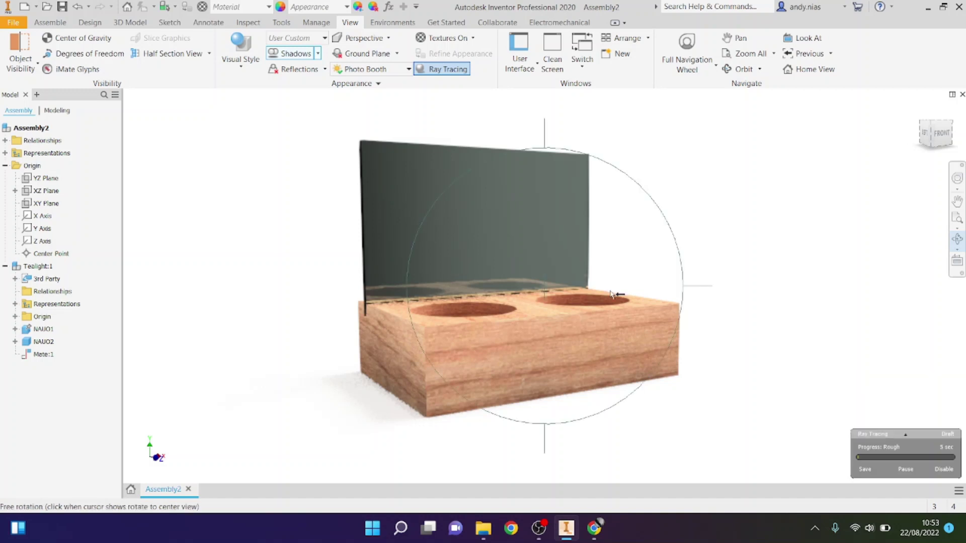
pyautogui.click(956, 235)
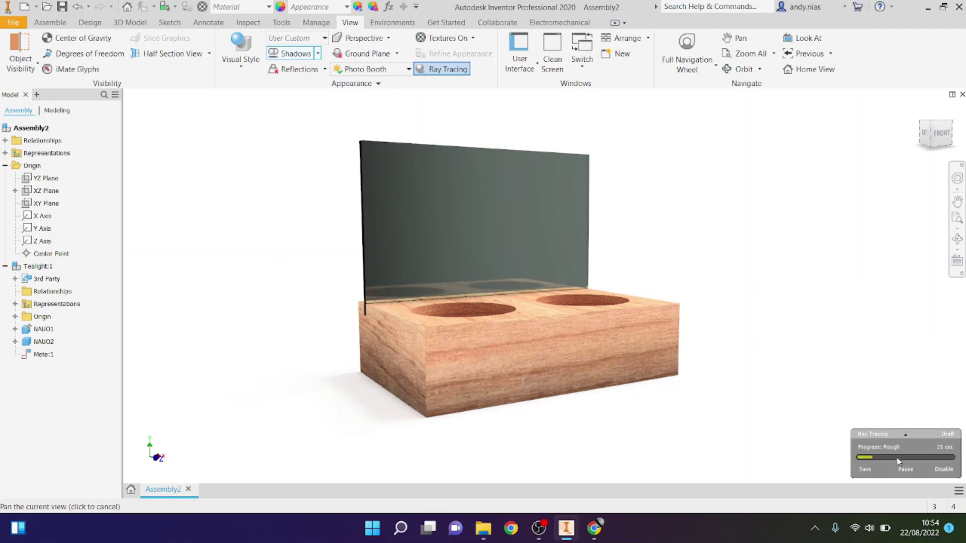
# - Start saving the ray-traced render as a PNG named Assembly2.png in Documents
pyautogui.click(866, 471)
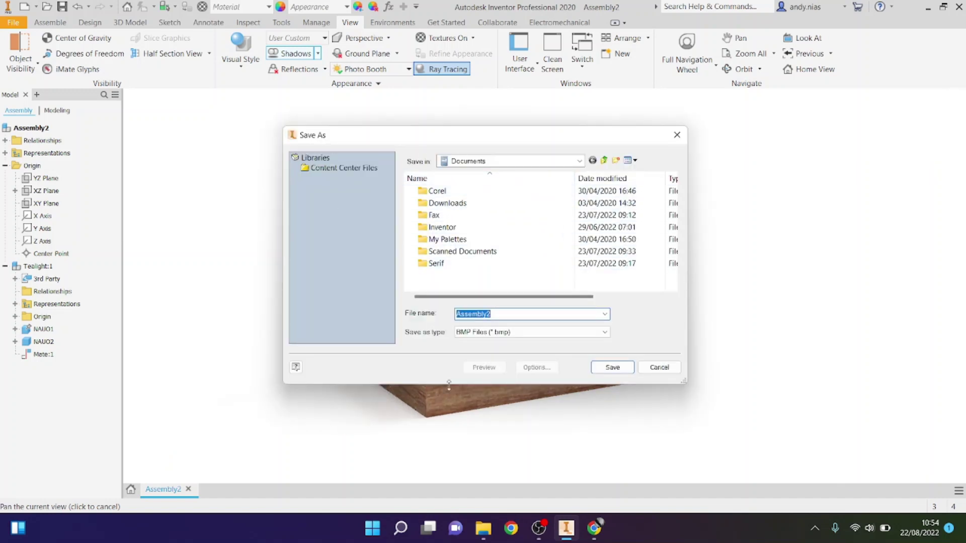
pyautogui.click(524, 333)
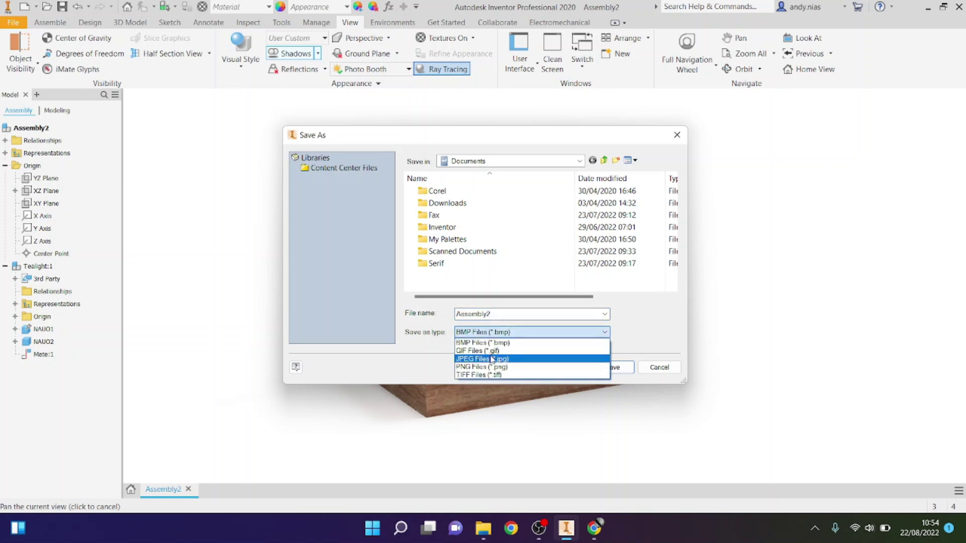
pyautogui.click(516, 368)
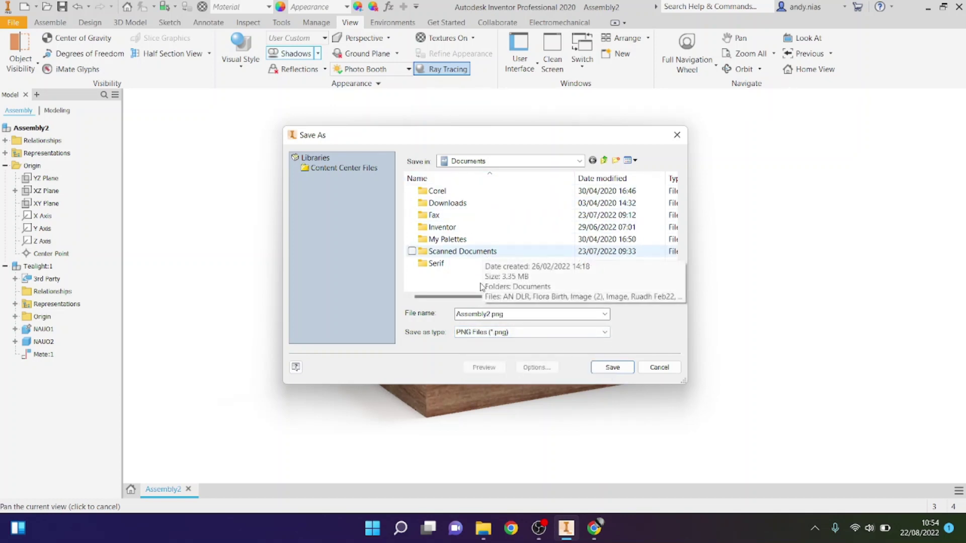
pyautogui.doubleClick(463, 315)
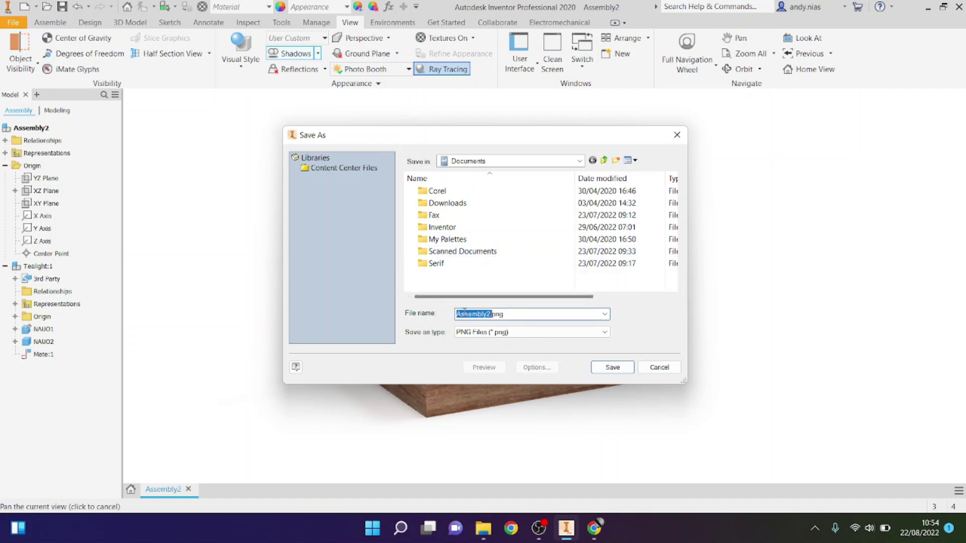